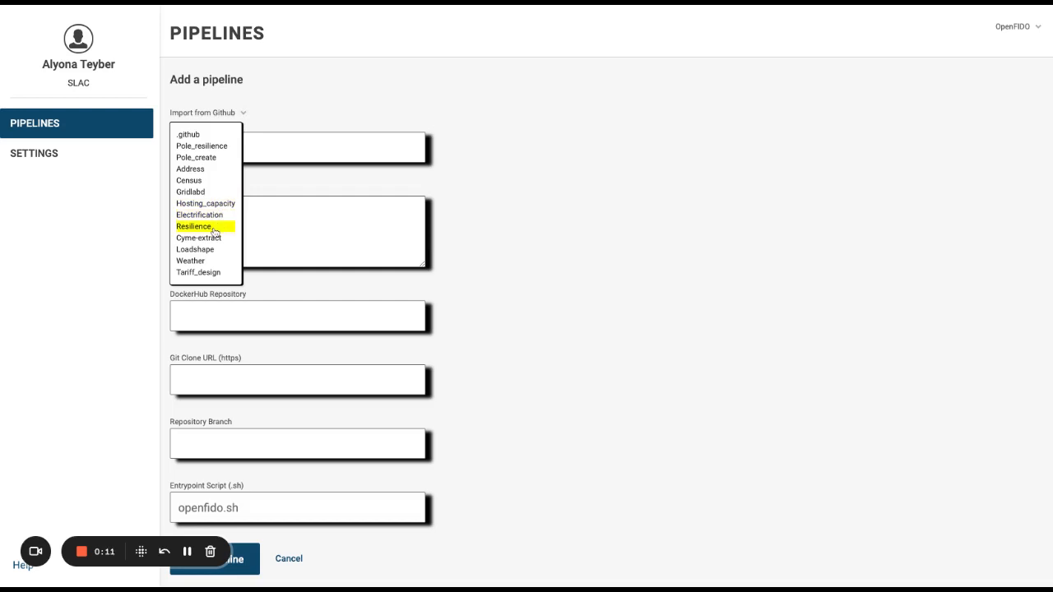
Add a pipeline imported from the Resilience GitHub repository and name it "GRIP - DEMO VIDEO"
click(216, 228)
click(225, 145)
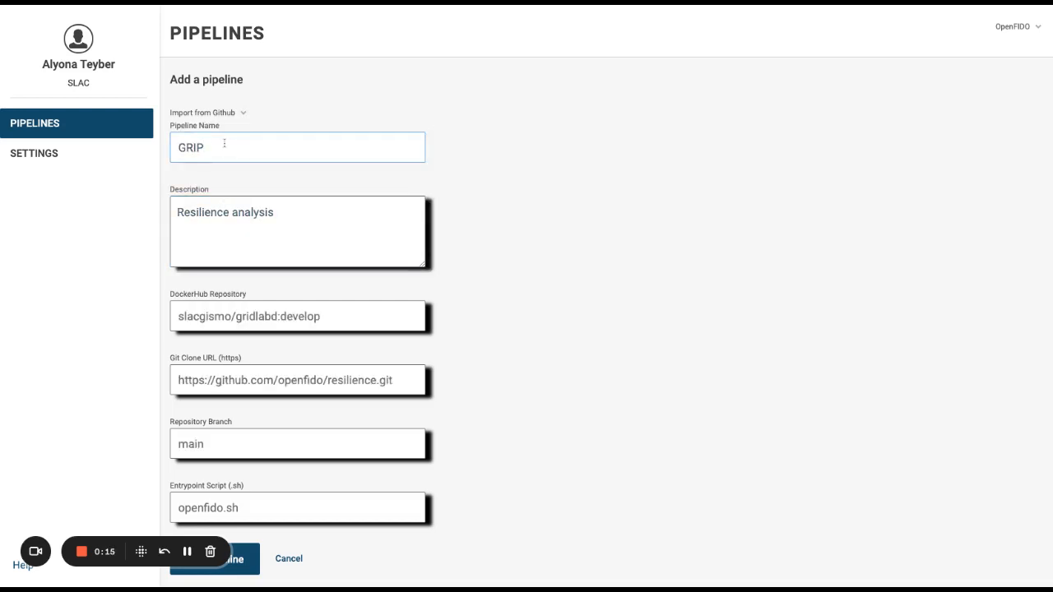
text(- DEMO VIDEO)
scroll(495, 204, down, 1)
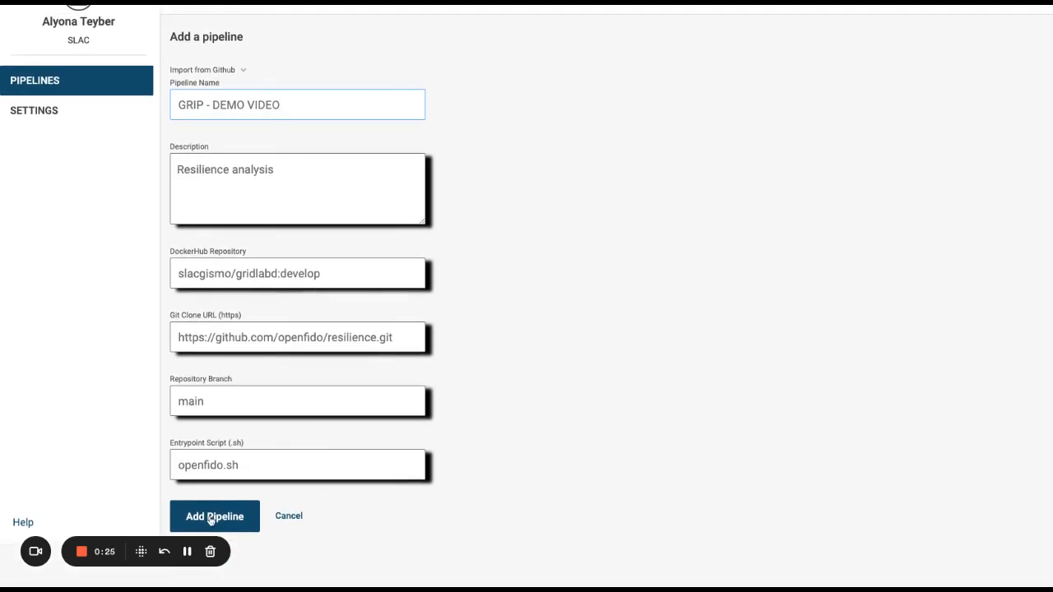
click(214, 517)
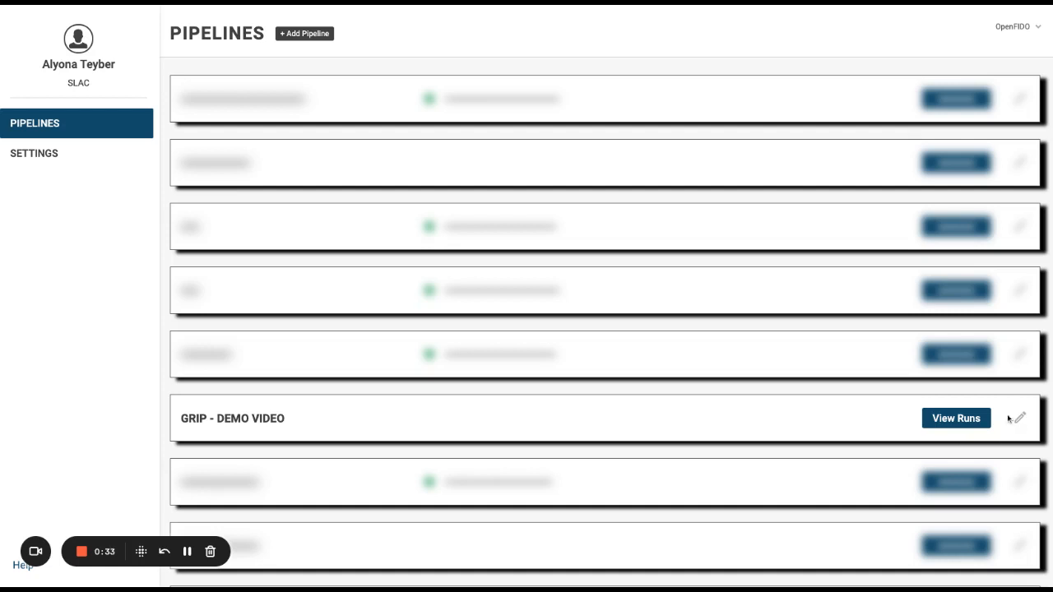
Set up a new run of the GRIP - DEMO VIDEO pipeline with the manual config form and attach the test_xls-spida2csv-geodata-2.xls pole data
click(966, 423)
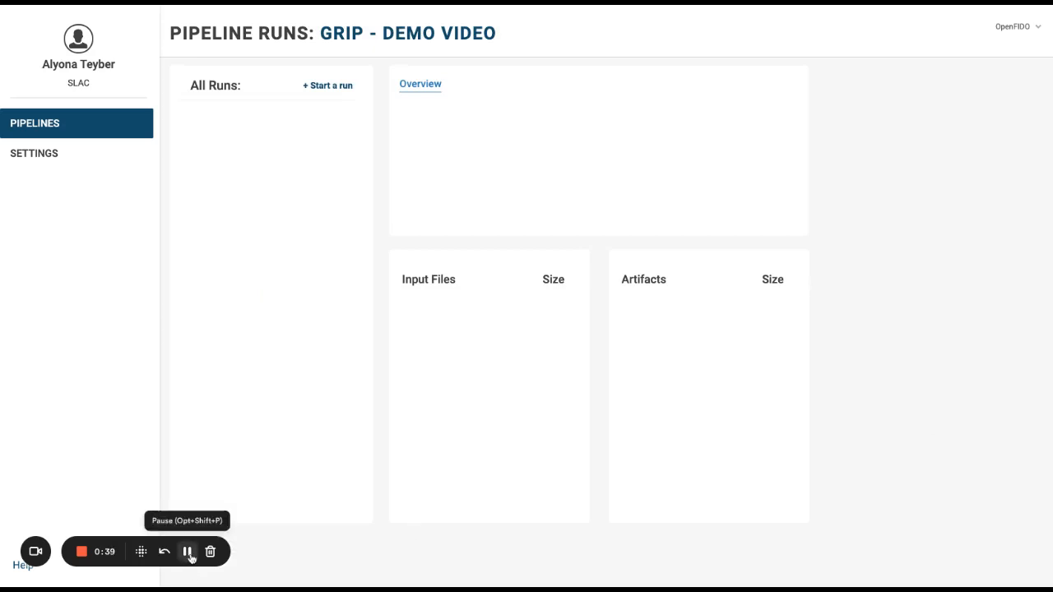
click(343, 87)
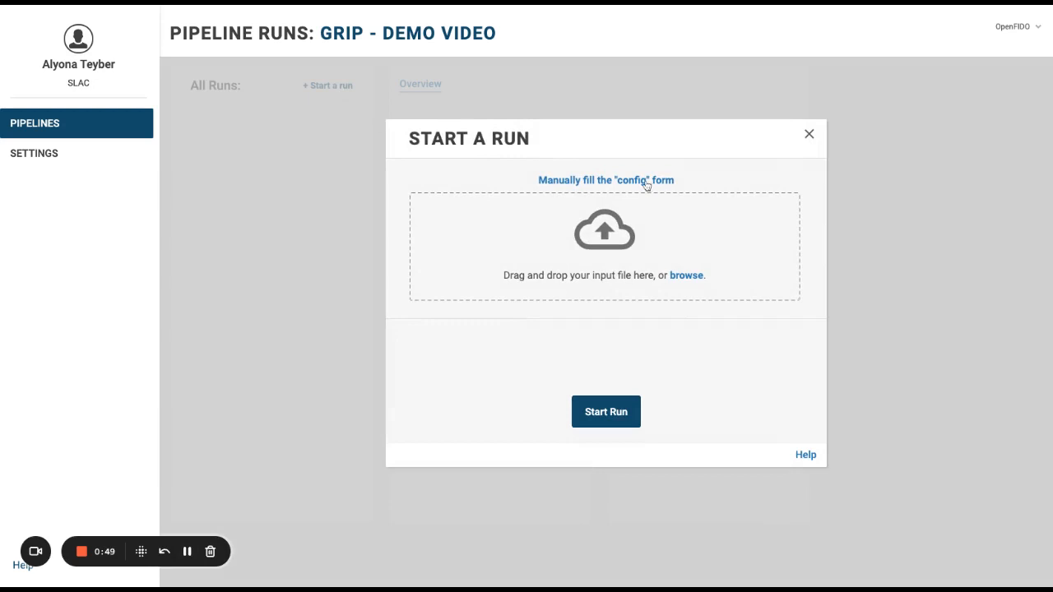
click(647, 183)
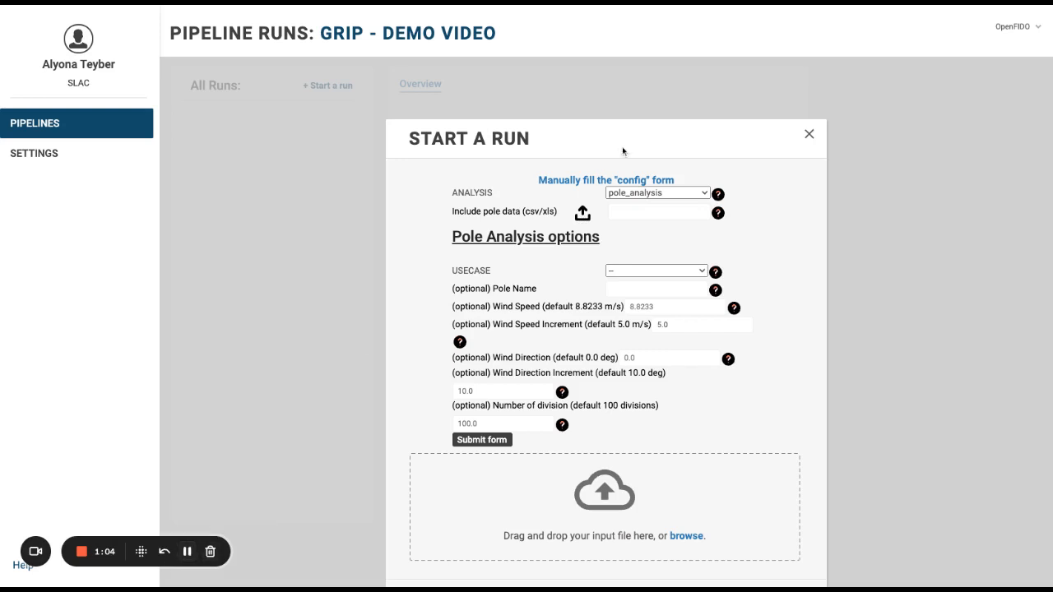
click(582, 217)
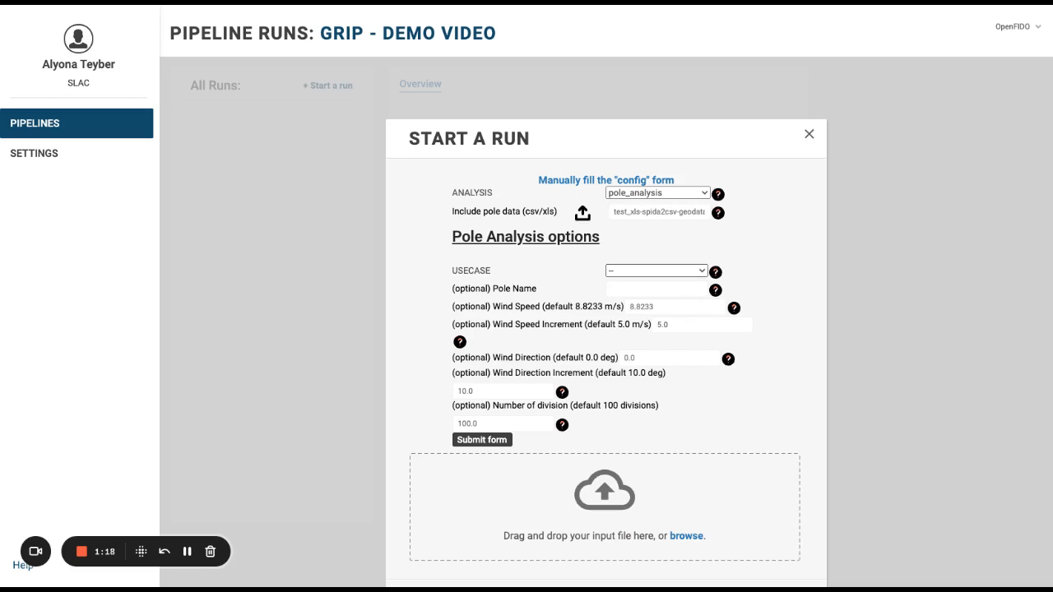
Submit the pole analysis config form with the use case set to all and start the run
click(682, 268)
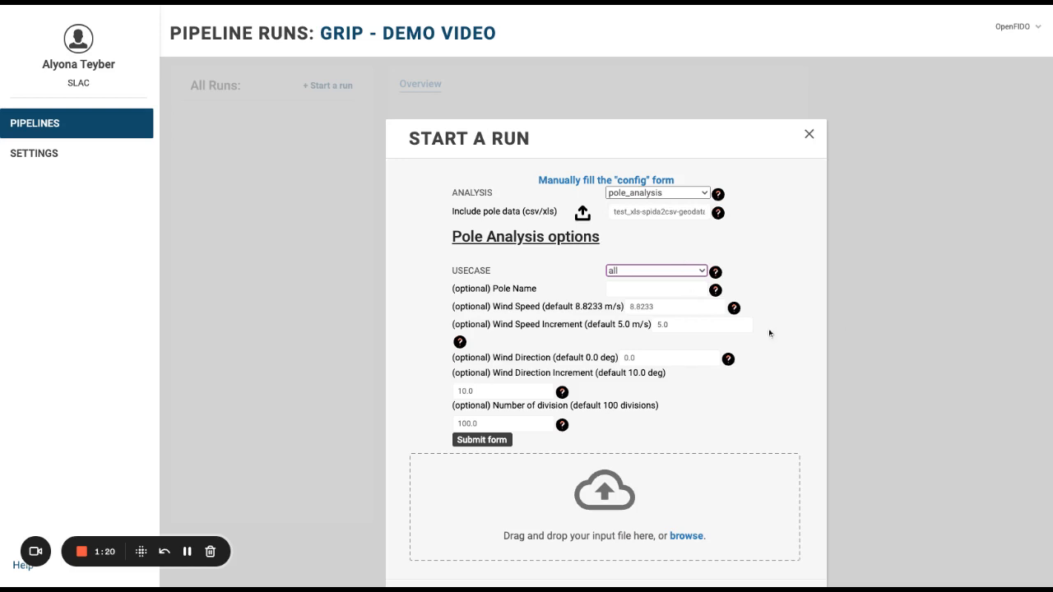
scroll(769, 333, down, 5)
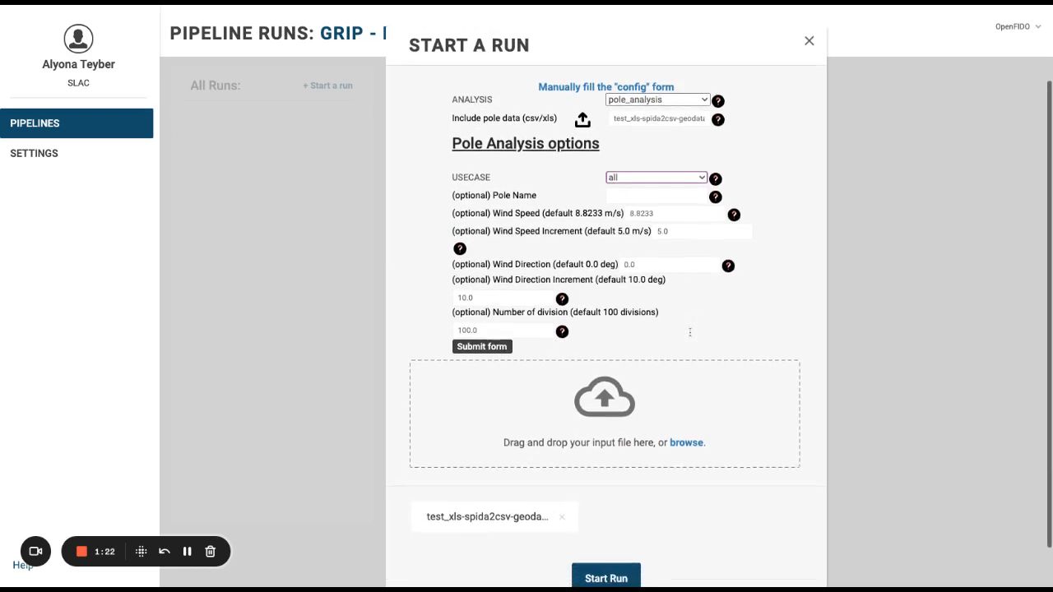
scroll(689, 331, down, 1)
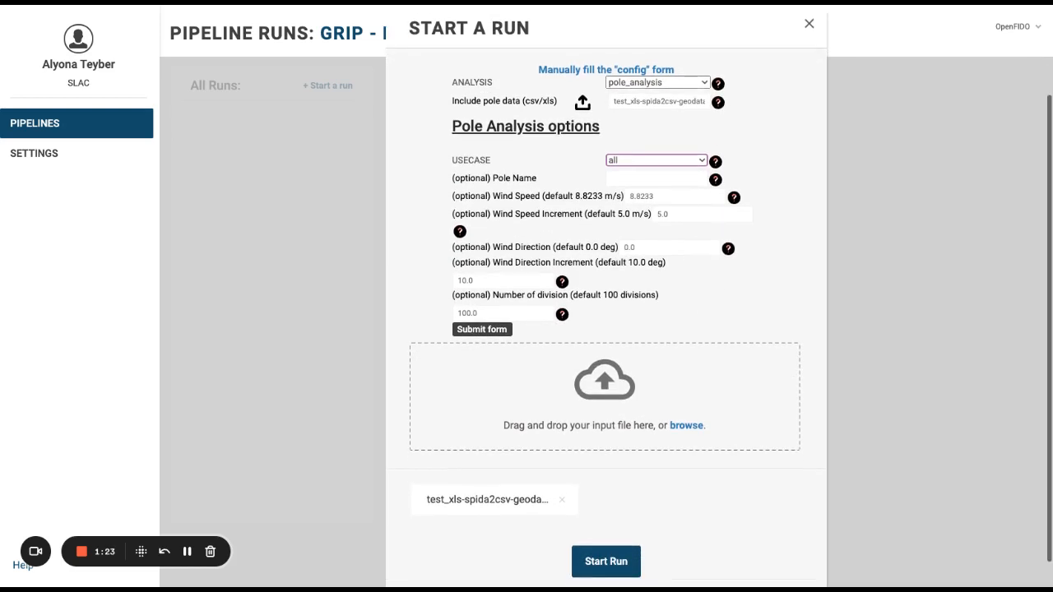
click(498, 331)
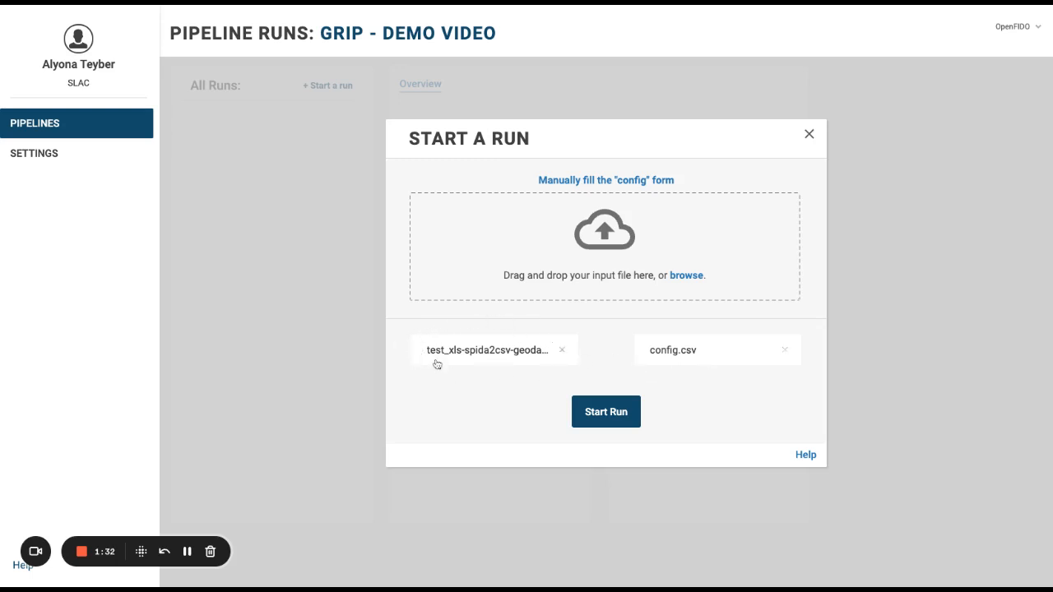
click(614, 421)
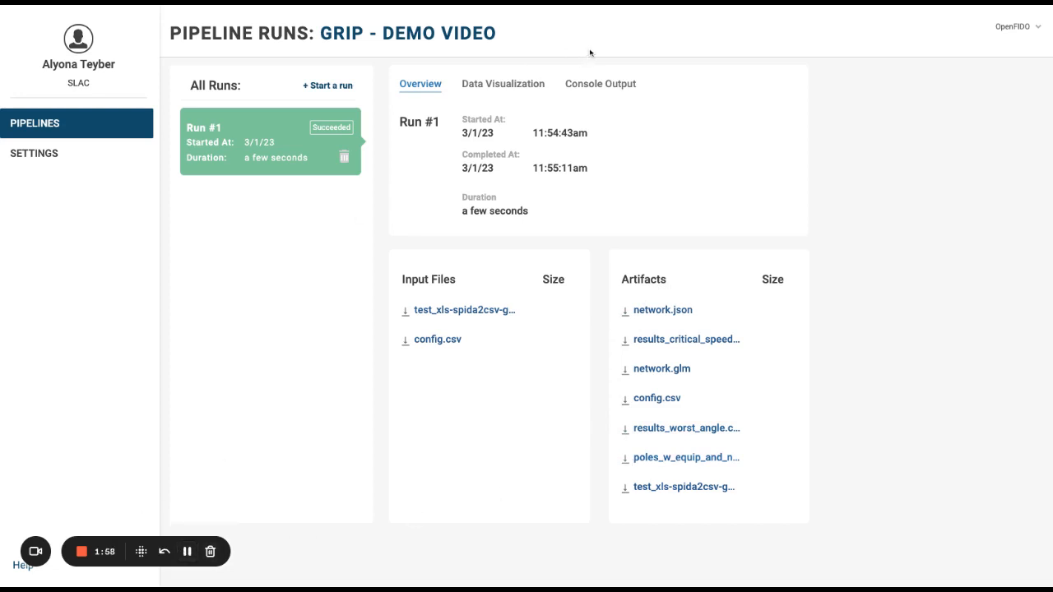
Examine the standard output and standard error logs of Run #1
click(621, 84)
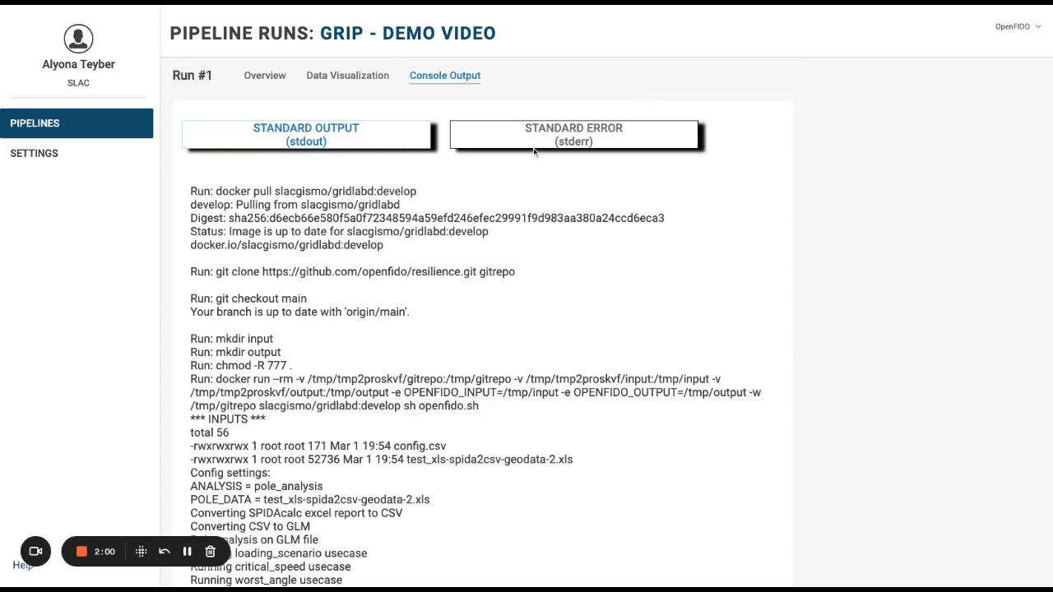
scroll(409, 217, down, 1)
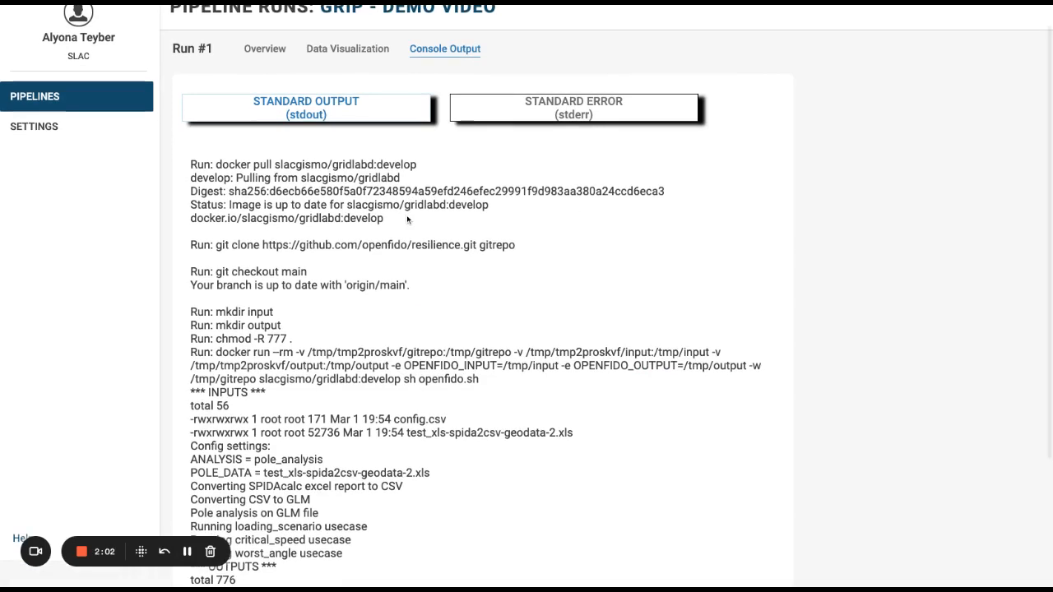
click(589, 116)
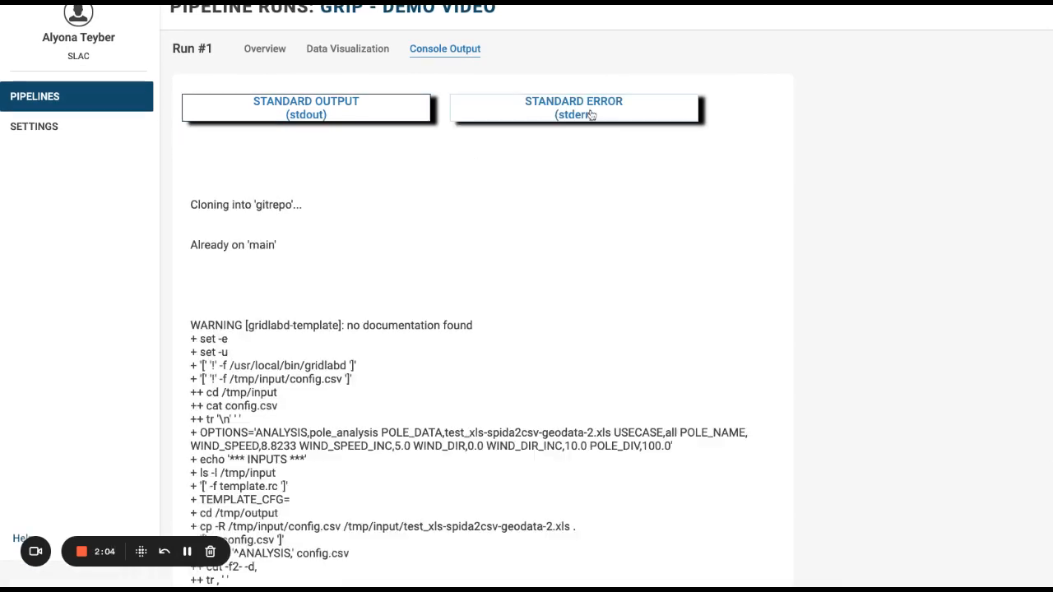
scroll(518, 288, down, 2)
scroll(520, 288, down, 3)
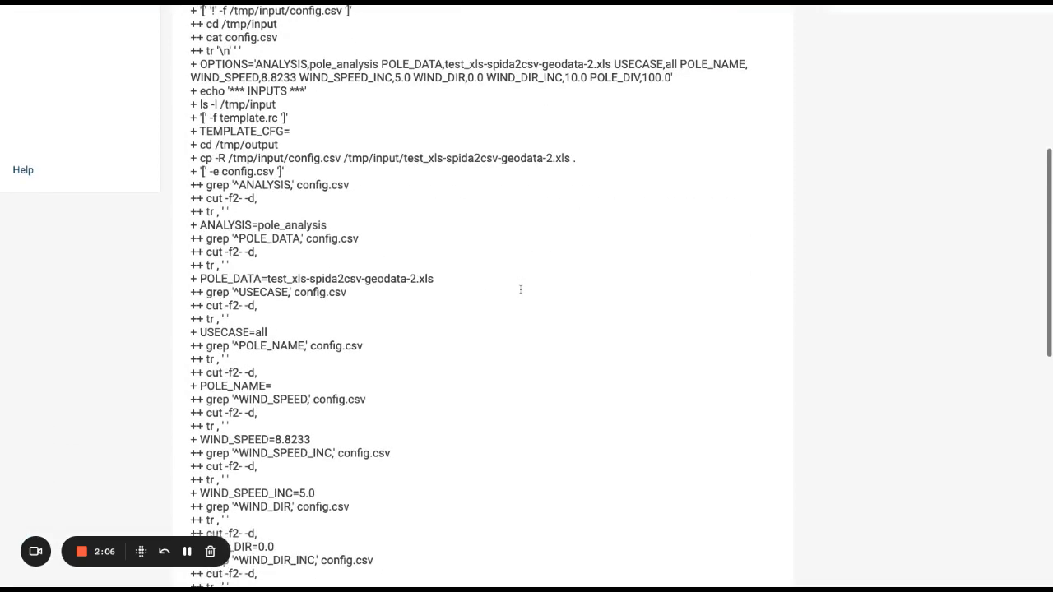
scroll(518, 296, up, 5)
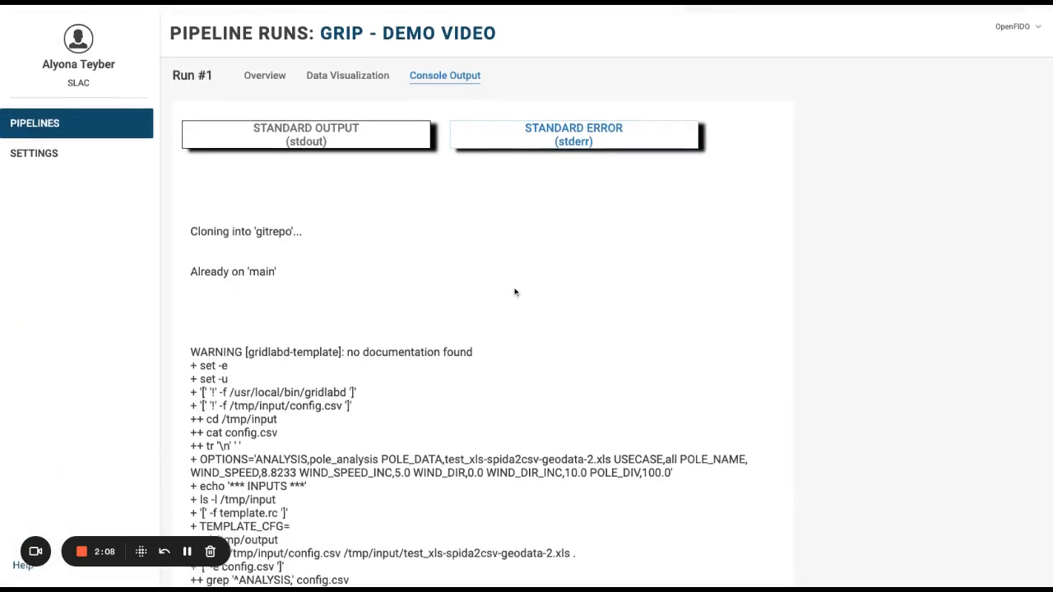
Set up a new line chart for Run #1 based on the results_critical_speed.csv artifact
click(372, 76)
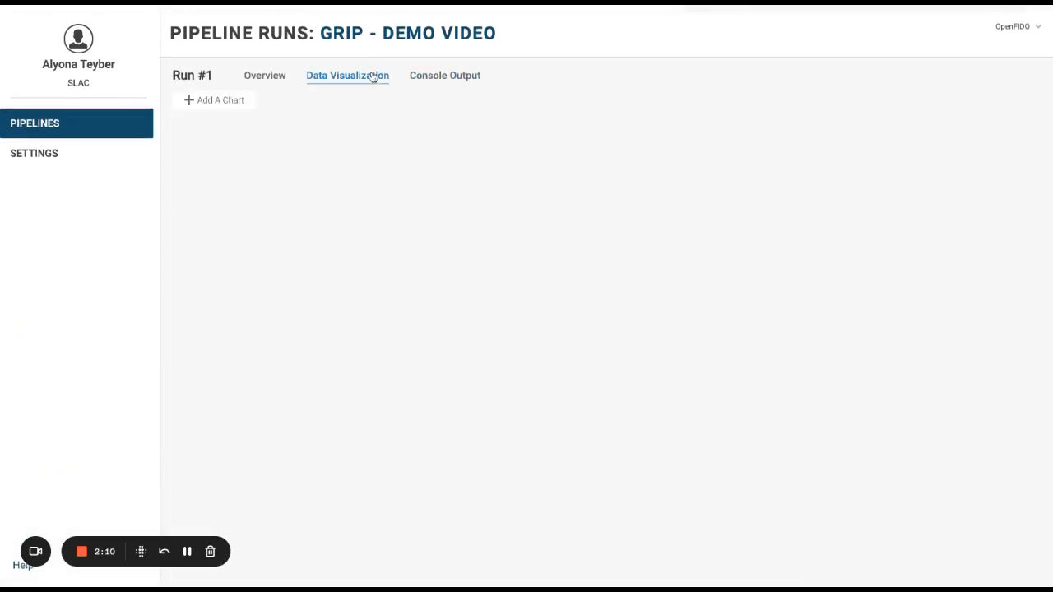
click(231, 105)
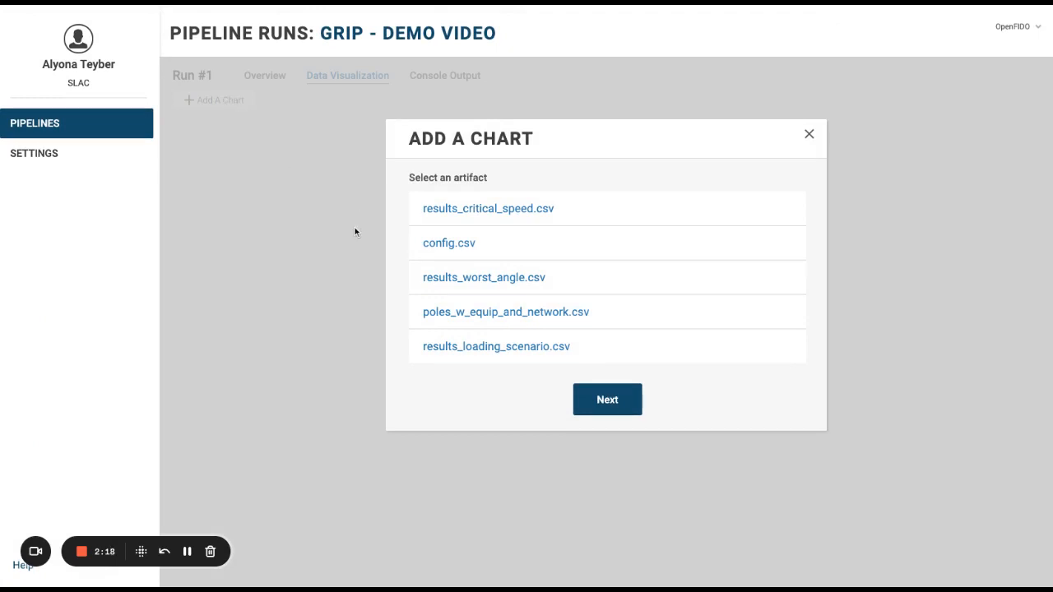
click(512, 216)
click(622, 409)
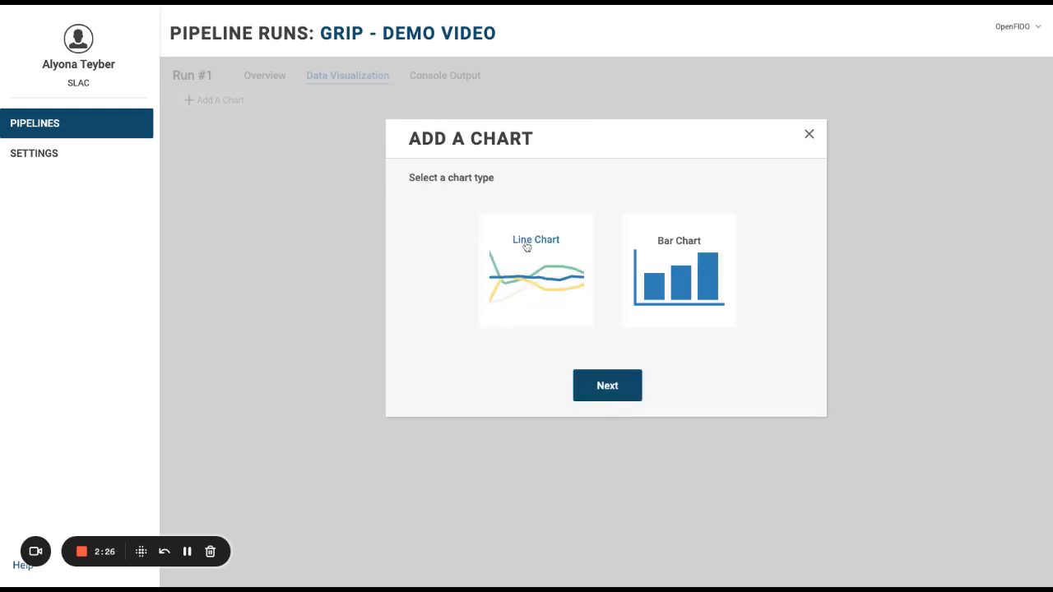
click(526, 246)
click(628, 393)
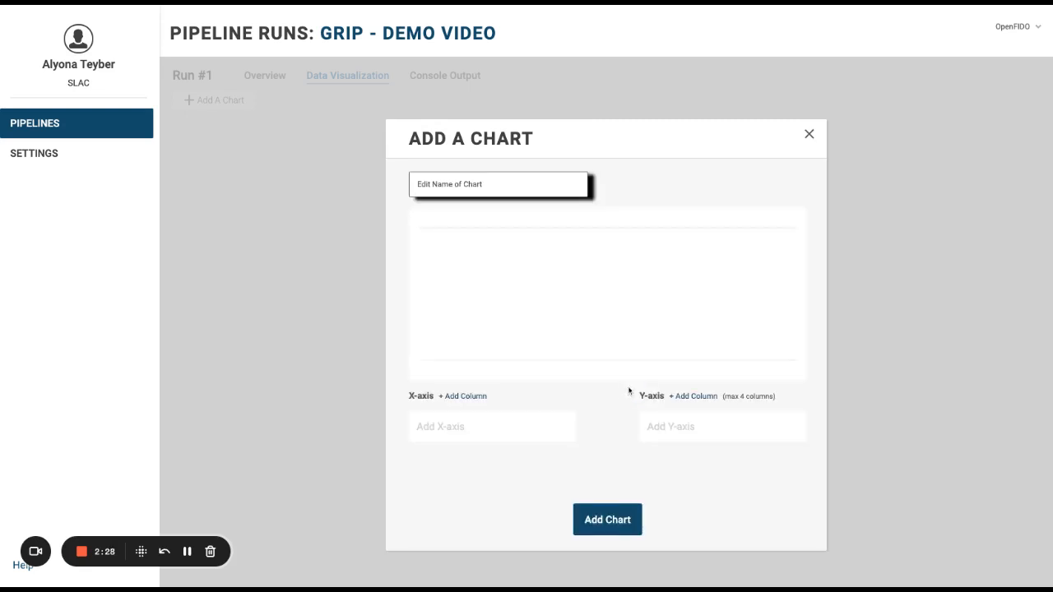
Name the chart "Demo chart", plot critical_wind_speed on the Y-axis and add it to the visualizations
click(492, 184)
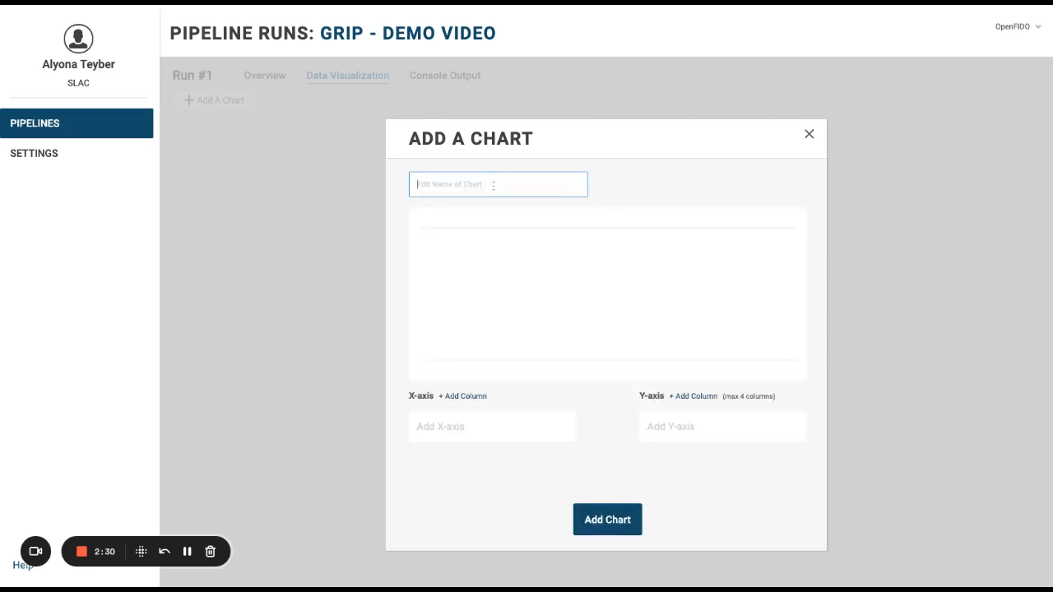
text(Demo chart)
click(700, 398)
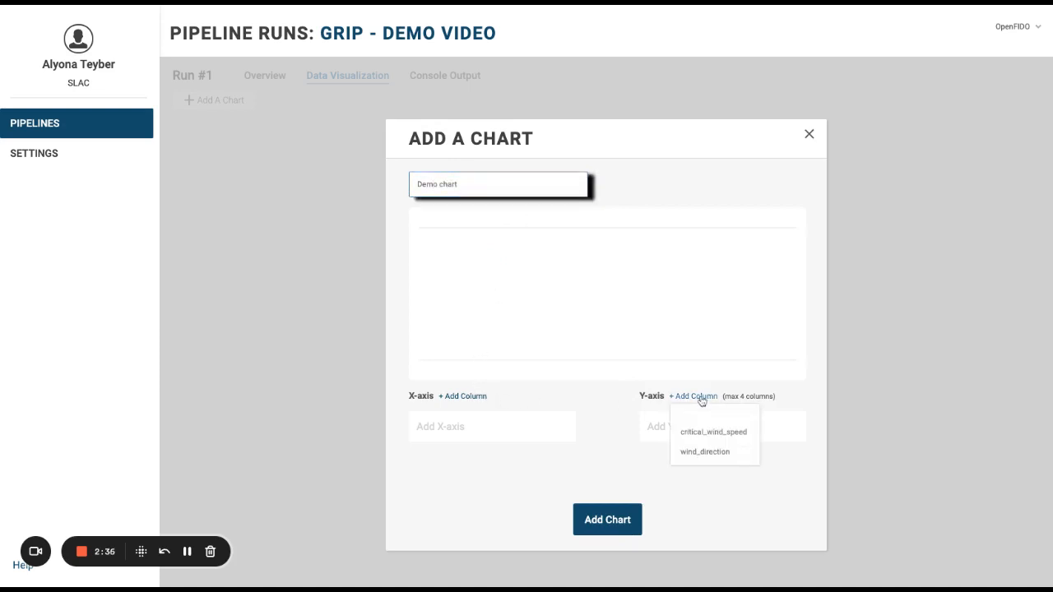
click(724, 433)
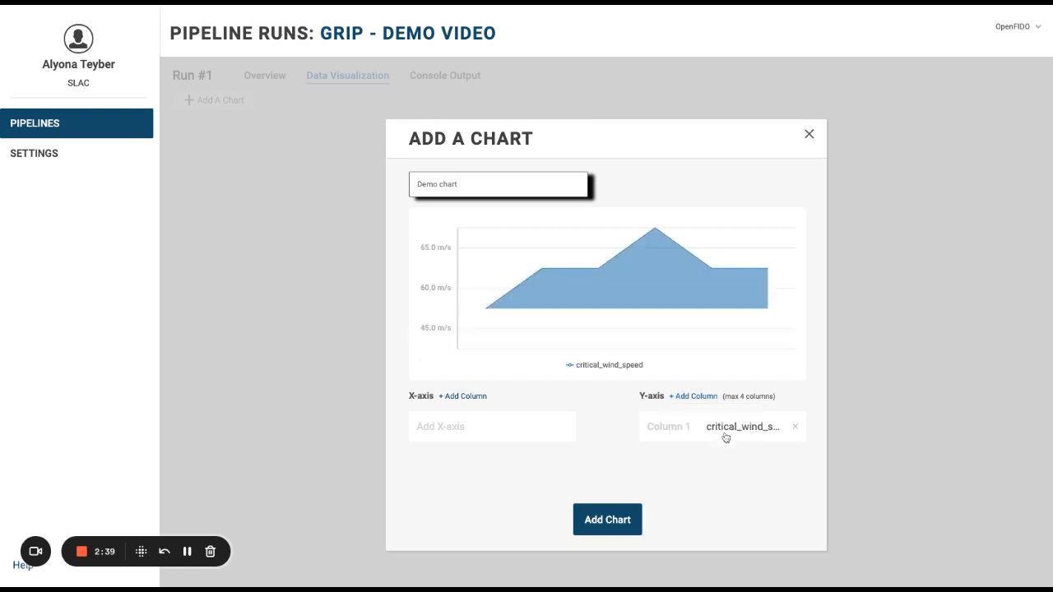
click(613, 530)
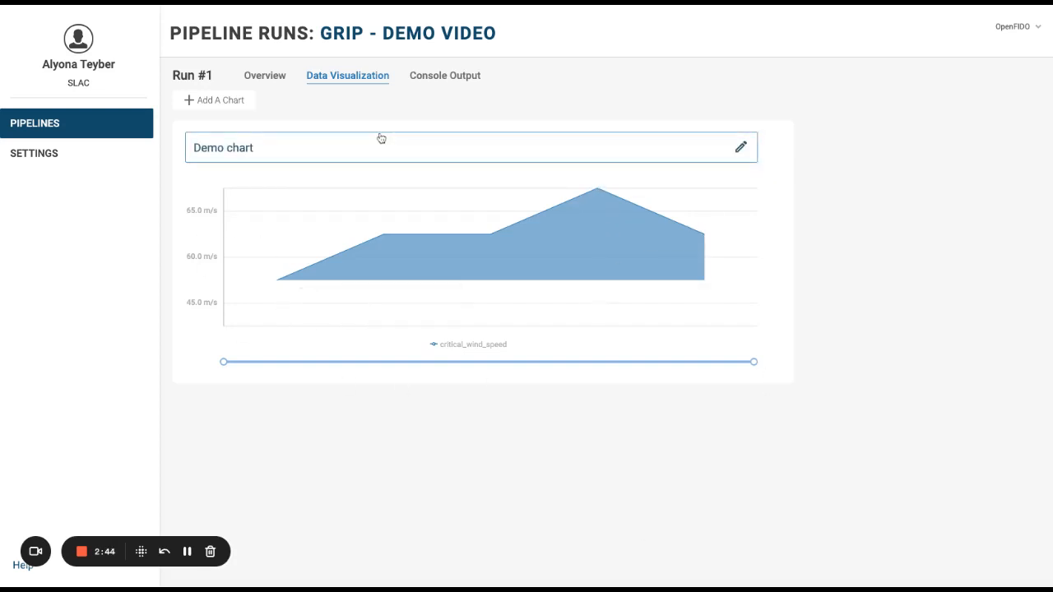
Set up a second line chart based on the results_loading_scenario.csv artifact
click(223, 106)
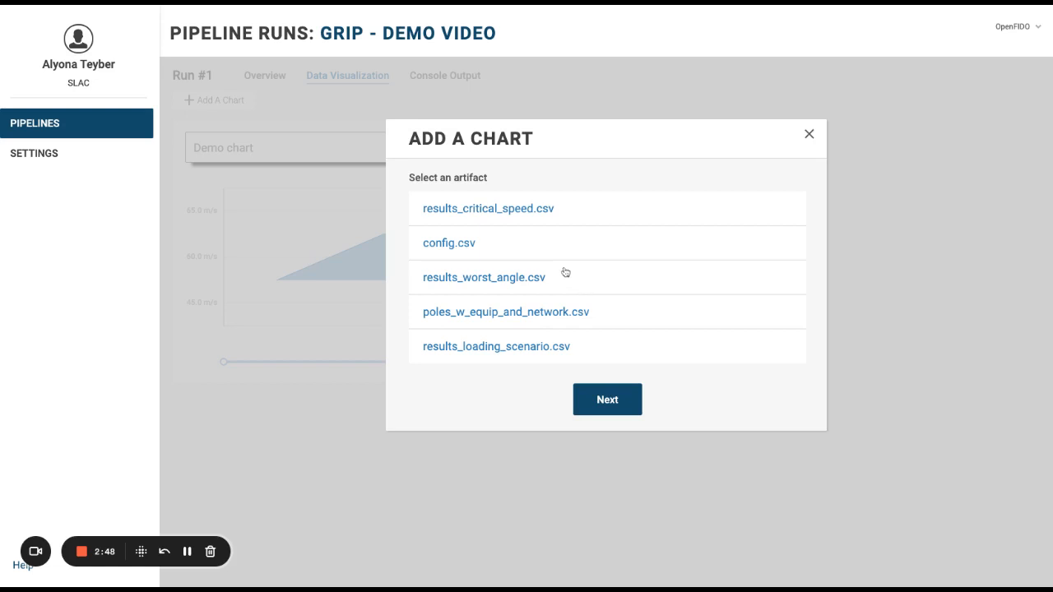
click(530, 352)
click(619, 410)
click(528, 277)
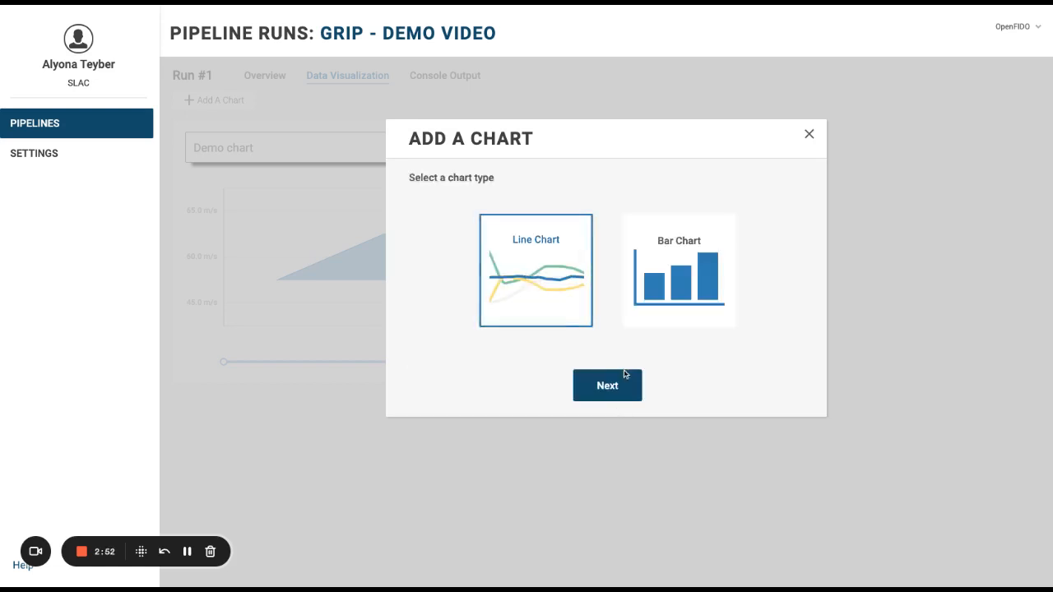
click(624, 388)
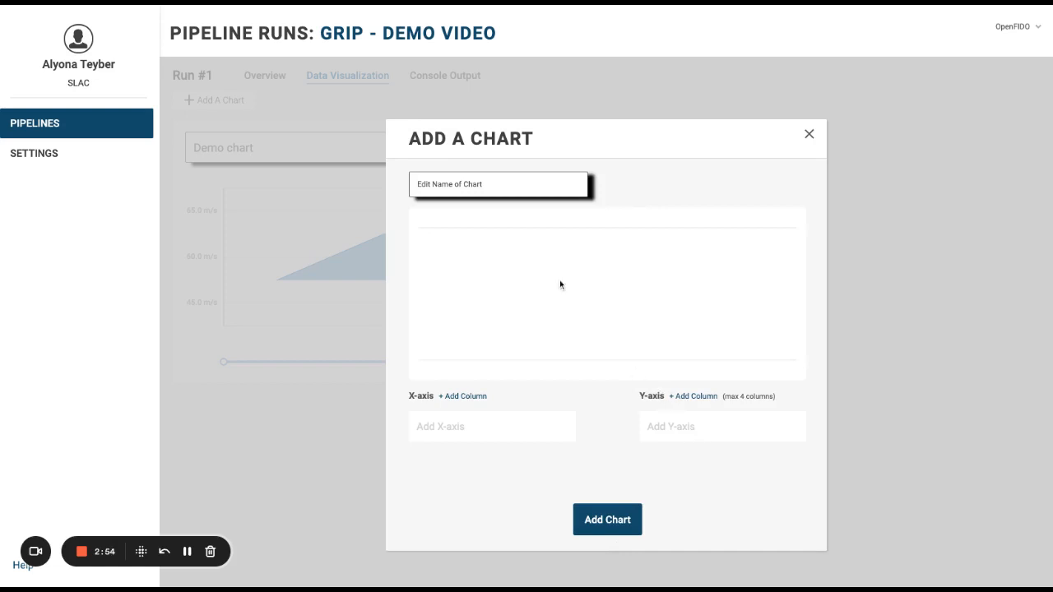
Name the chart "Loading scenario", plot pole_267462S.stress on the Y-axis and add it to the visualizations
click(486, 183)
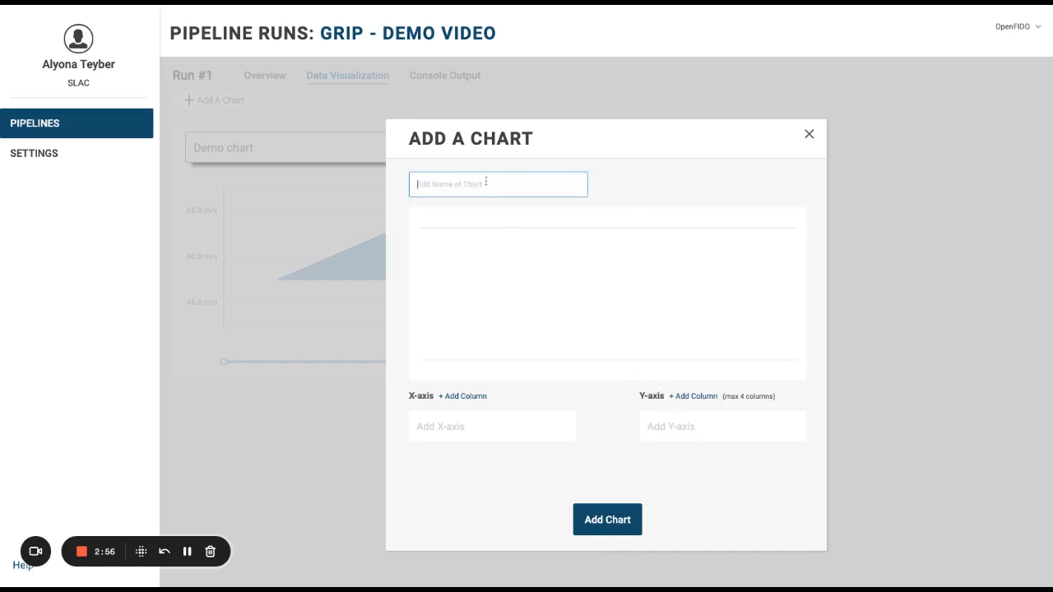
text(Loading scenario)
click(706, 396)
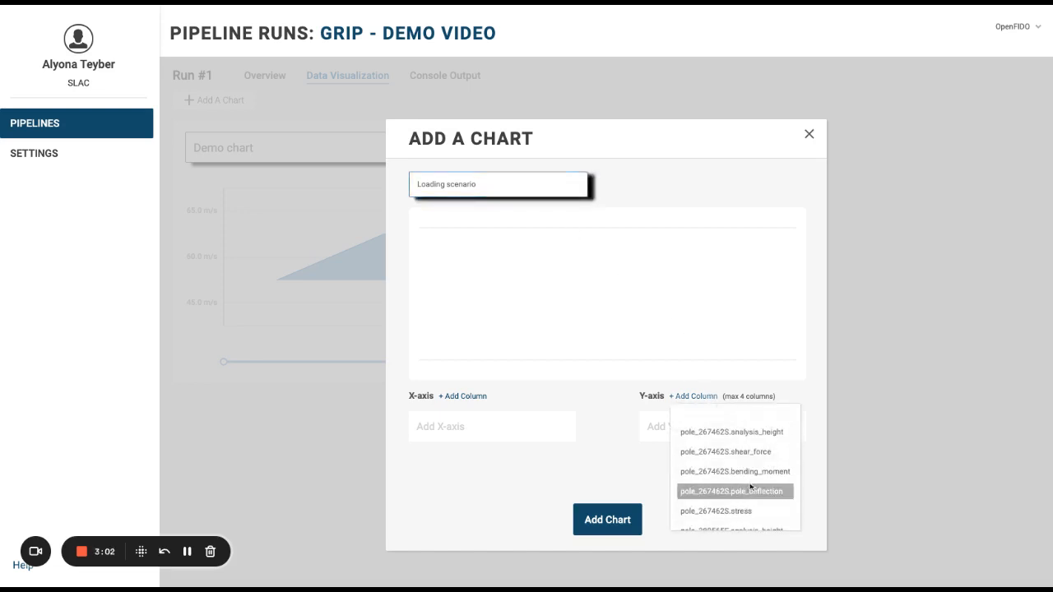
scroll(746, 490, down, 1)
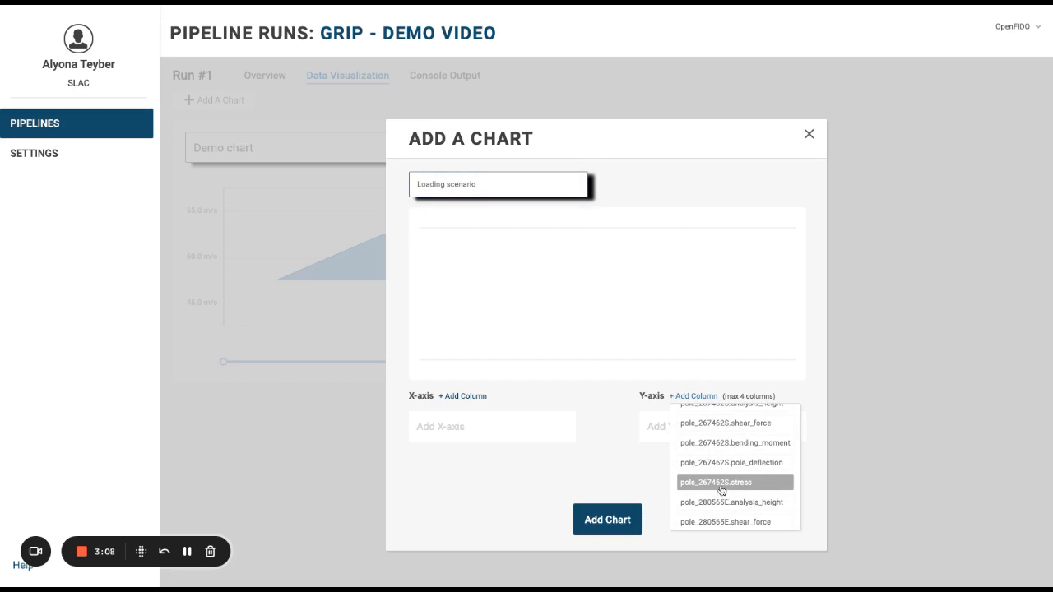
click(723, 485)
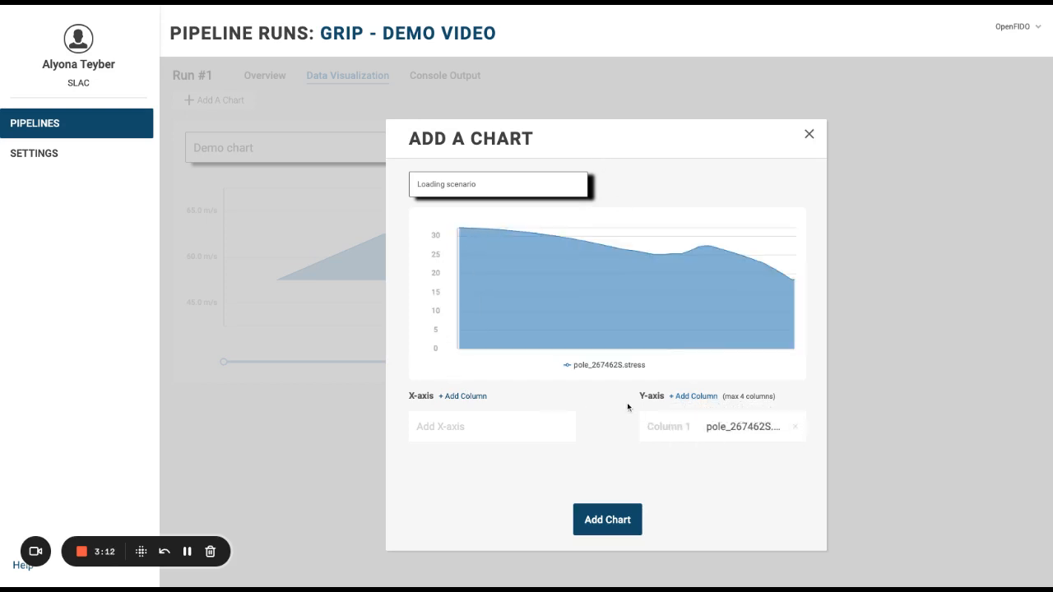
click(612, 523)
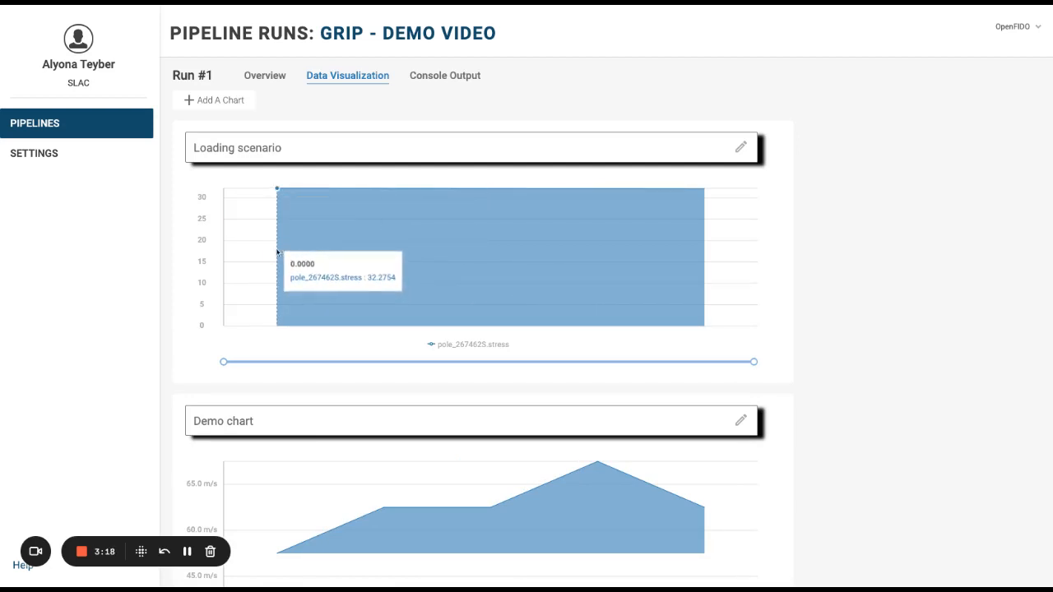
Extend the displayed range of the Loading scenario chart to cover the full data set
click(188, 555)
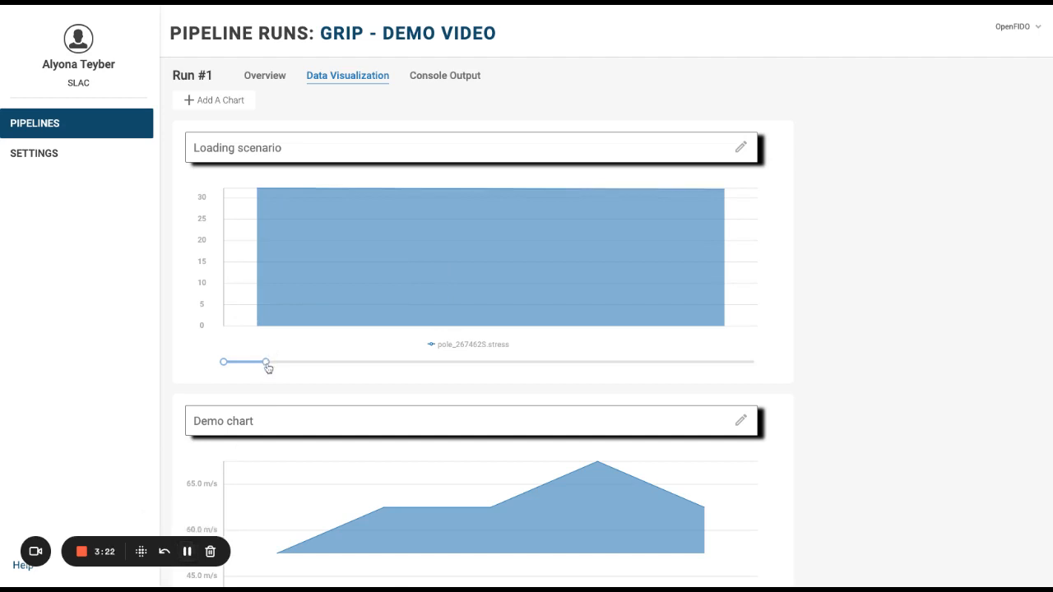
drag(266, 361, 753, 362)
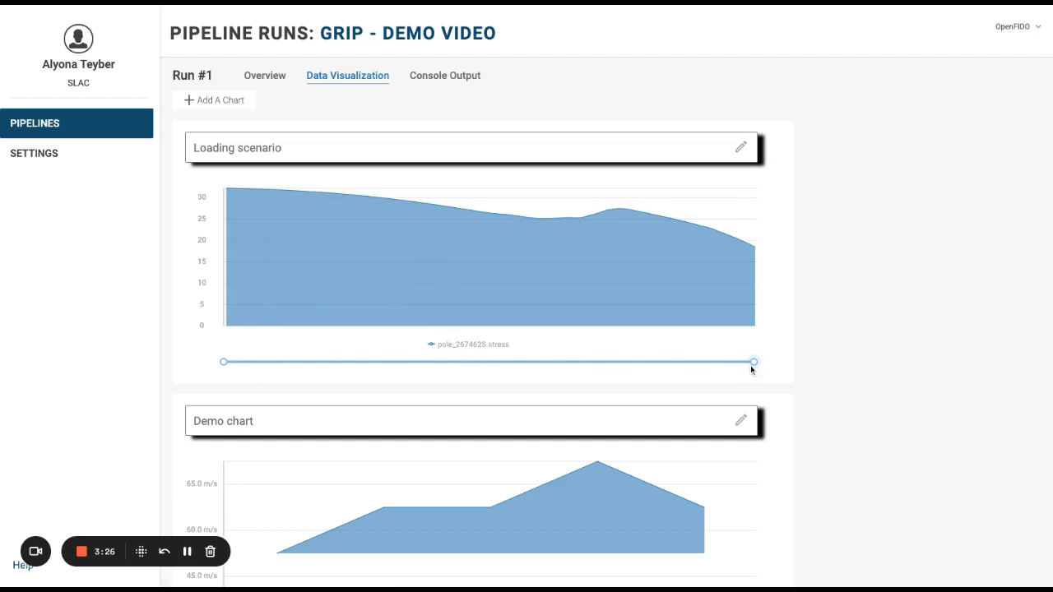
Begin a new run from the run overview with the manual config form and set its analysis to vegetation_analysis
mouse_move(747, 299)
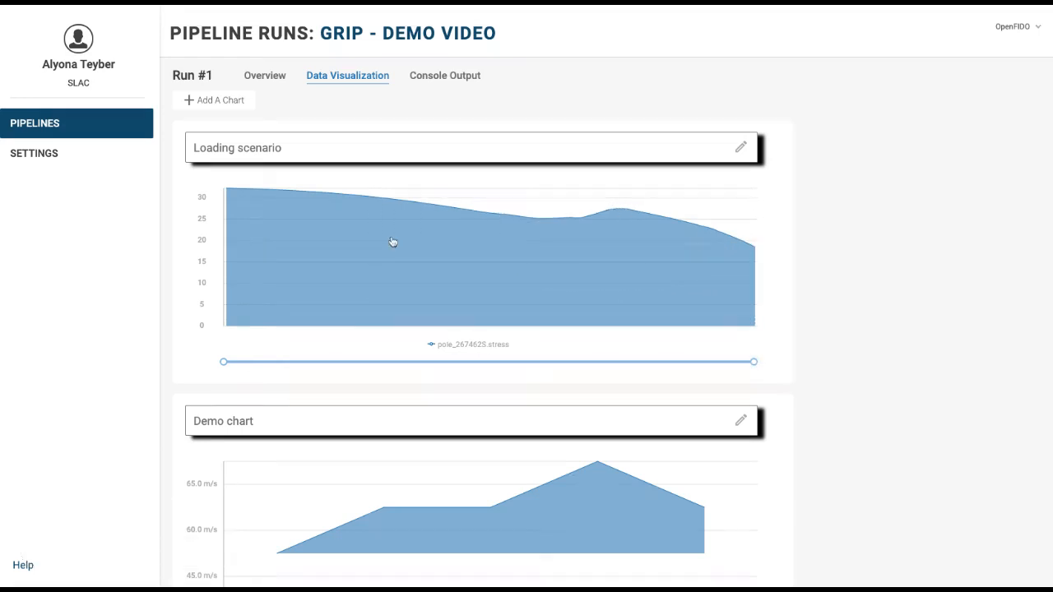
mouse_move(391, 241)
click(272, 77)
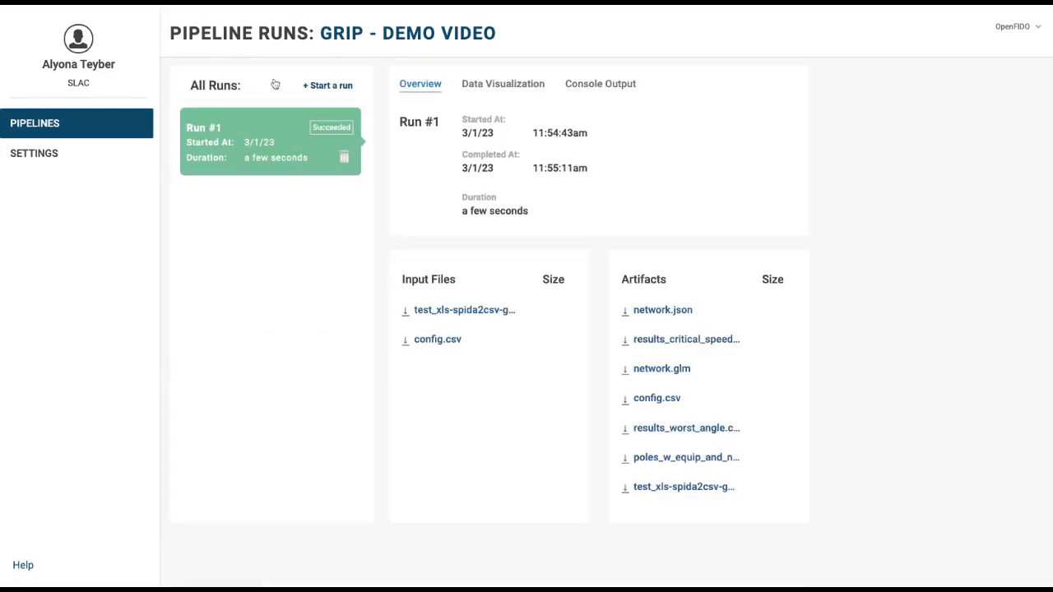
click(327, 87)
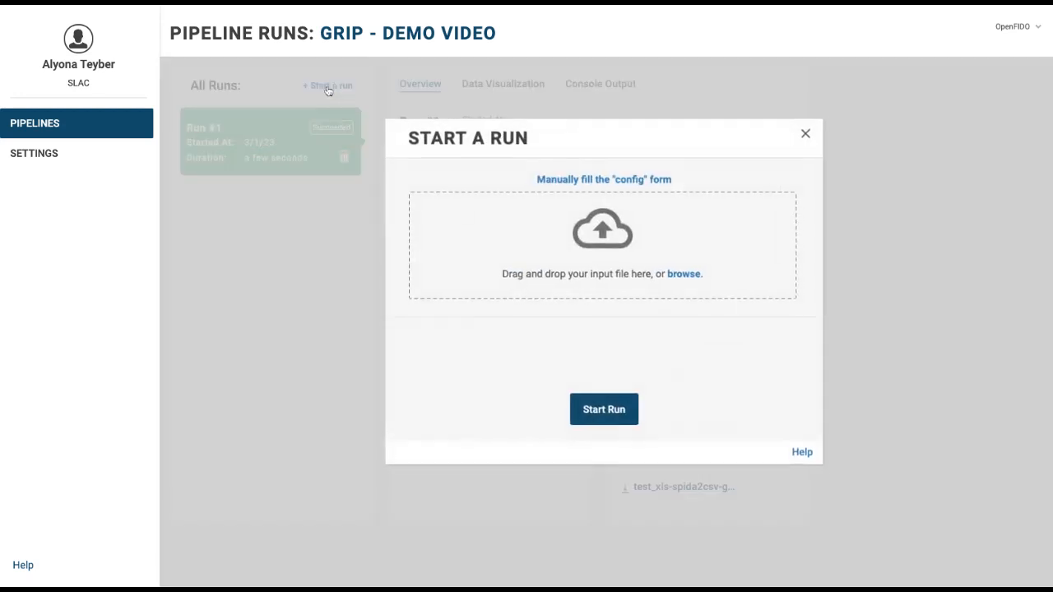
click(646, 183)
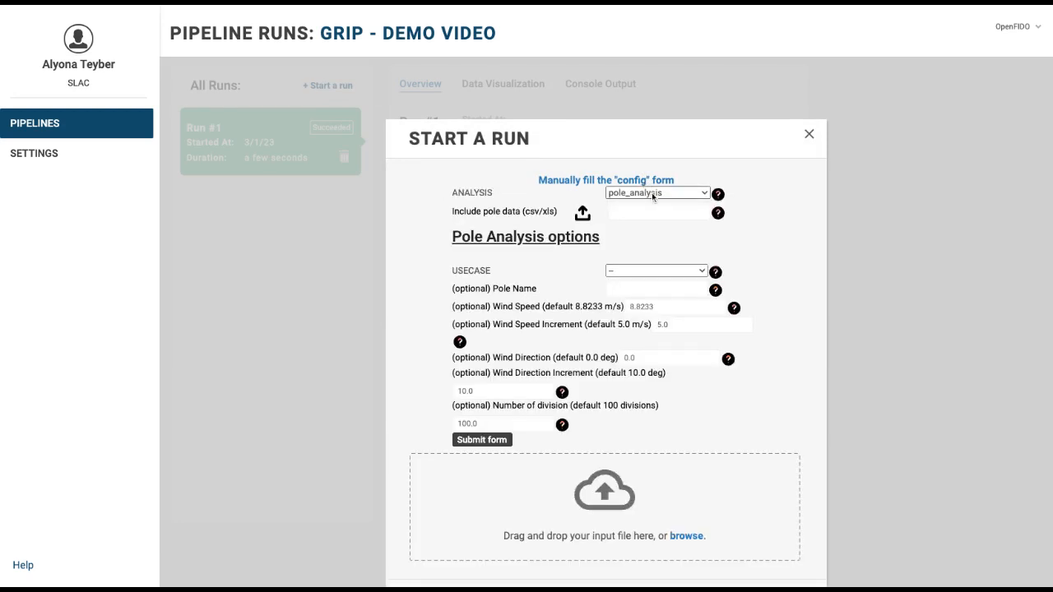
click(657, 213)
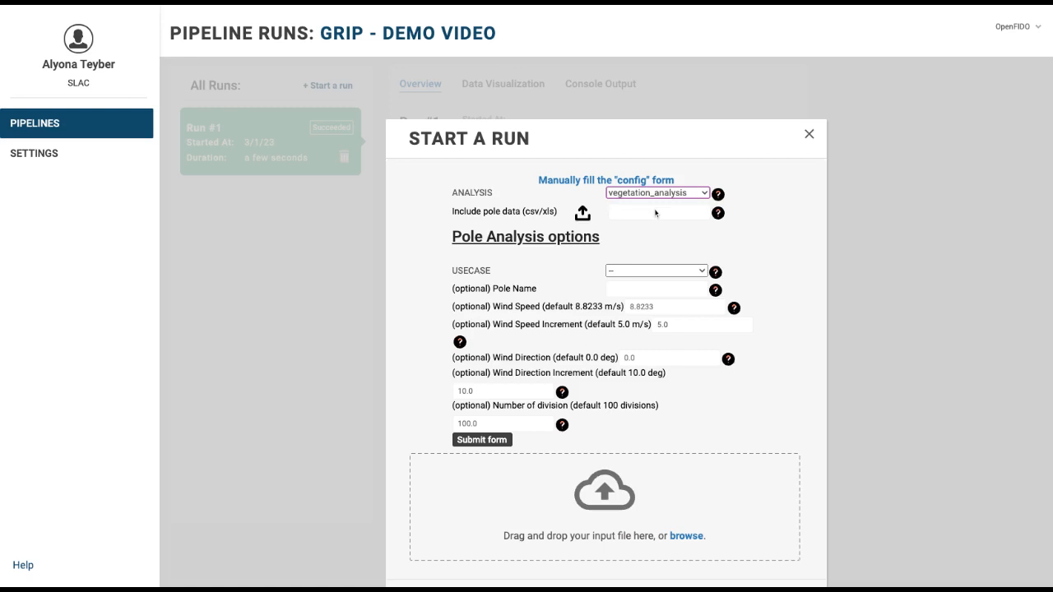
Include path_example.csv as the pole data, then submit the config form and start the run
click(582, 216)
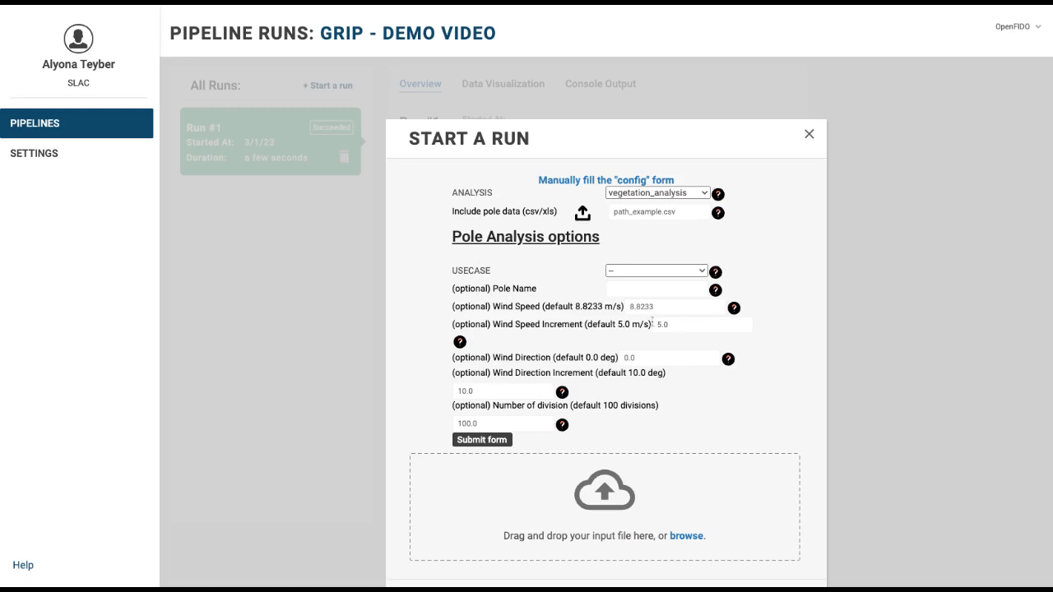
scroll(652, 321, down, 1)
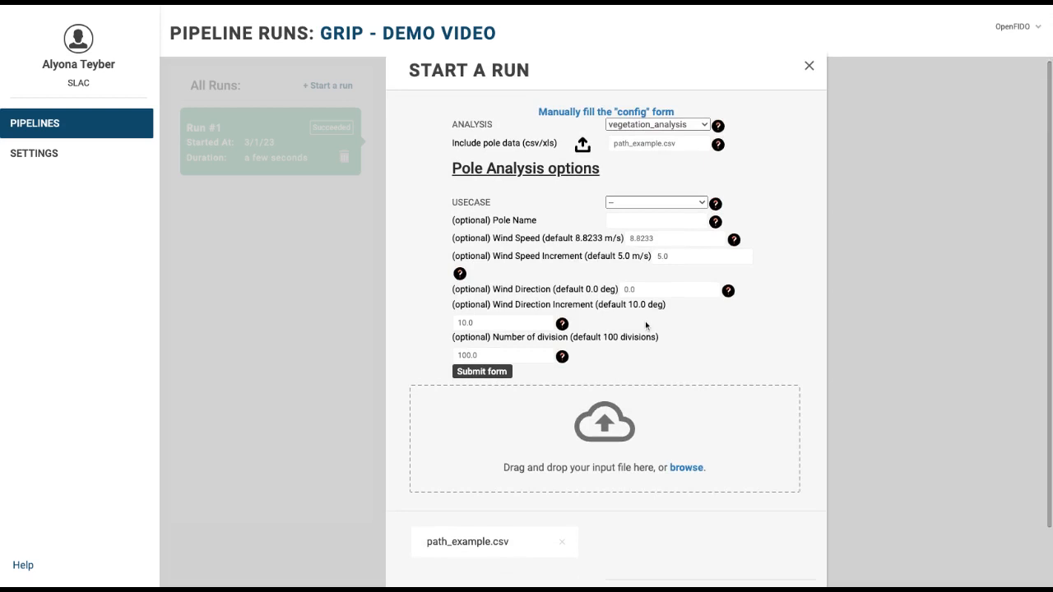
click(492, 374)
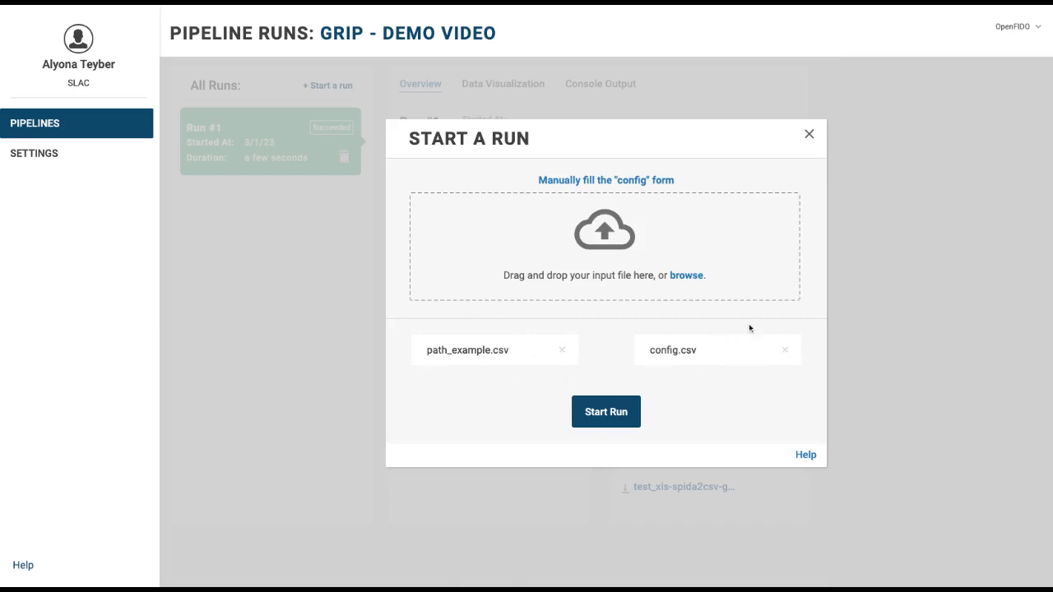
click(606, 412)
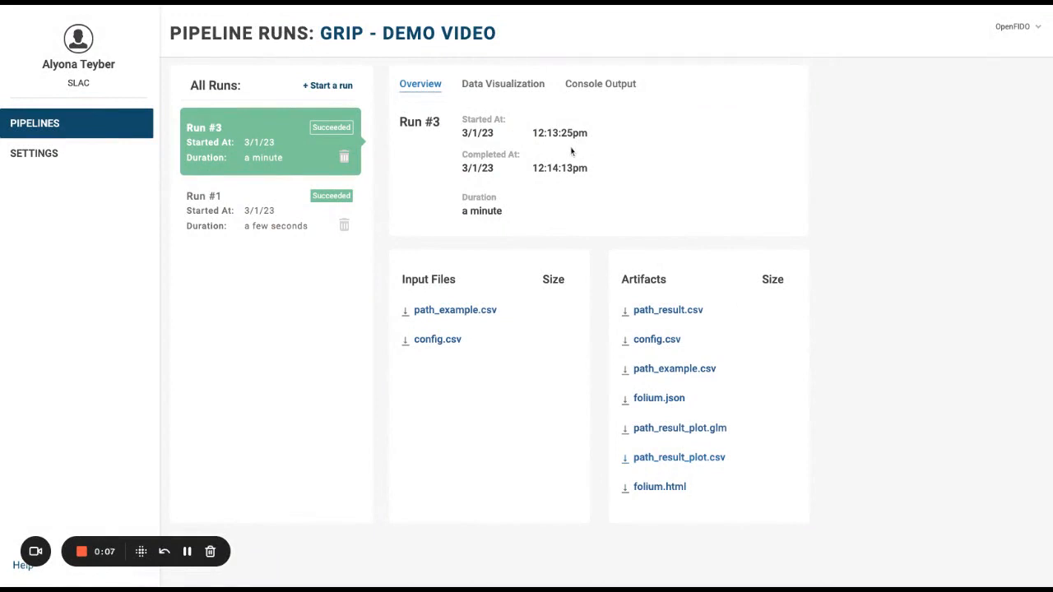
Set up a line chart for Run #3 based on the path_result.csv artifact
click(511, 85)
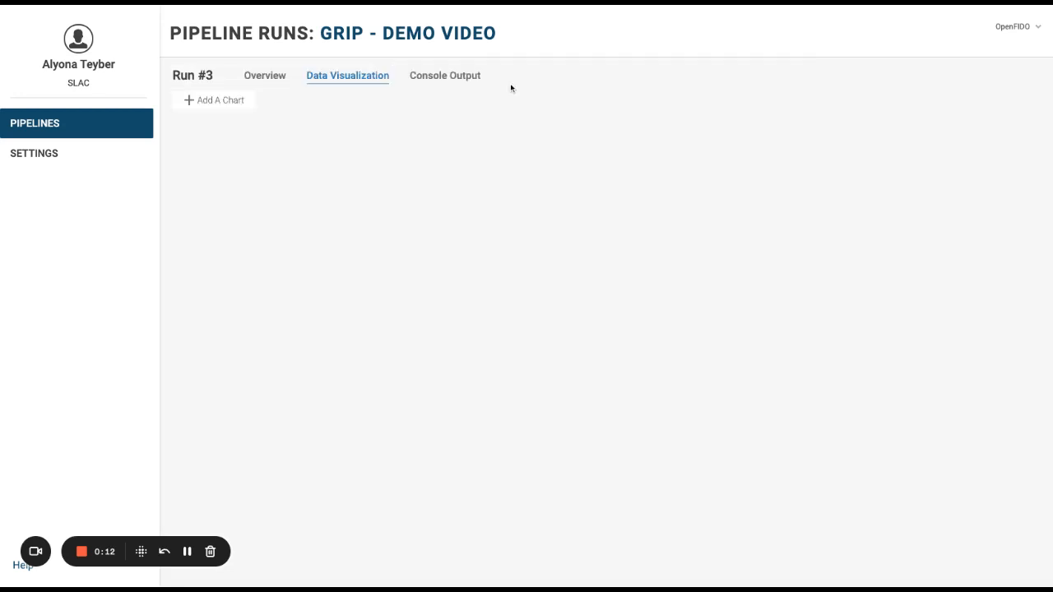
click(227, 103)
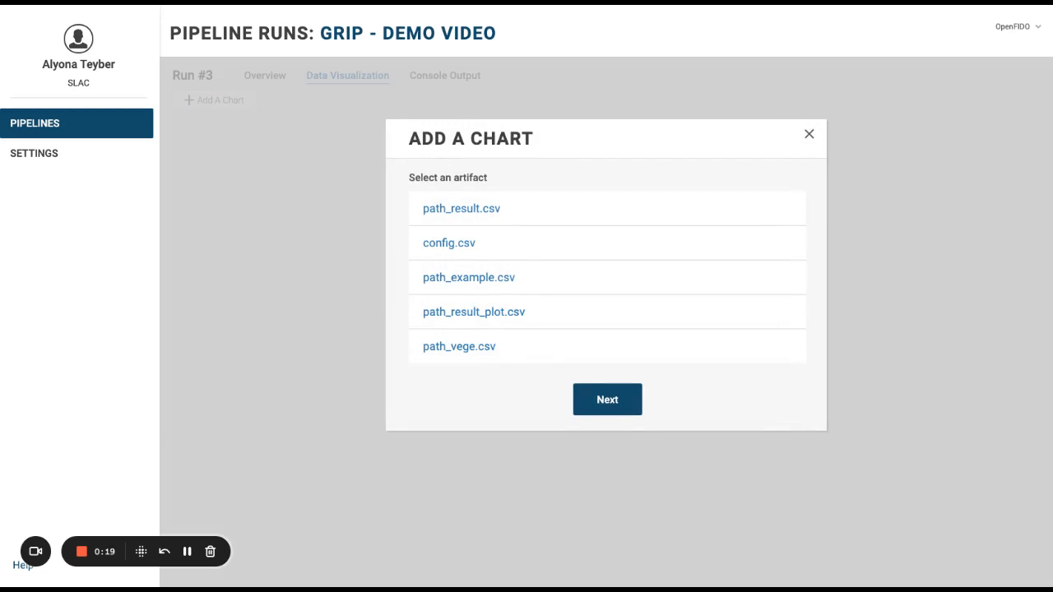
click(462, 208)
click(606, 403)
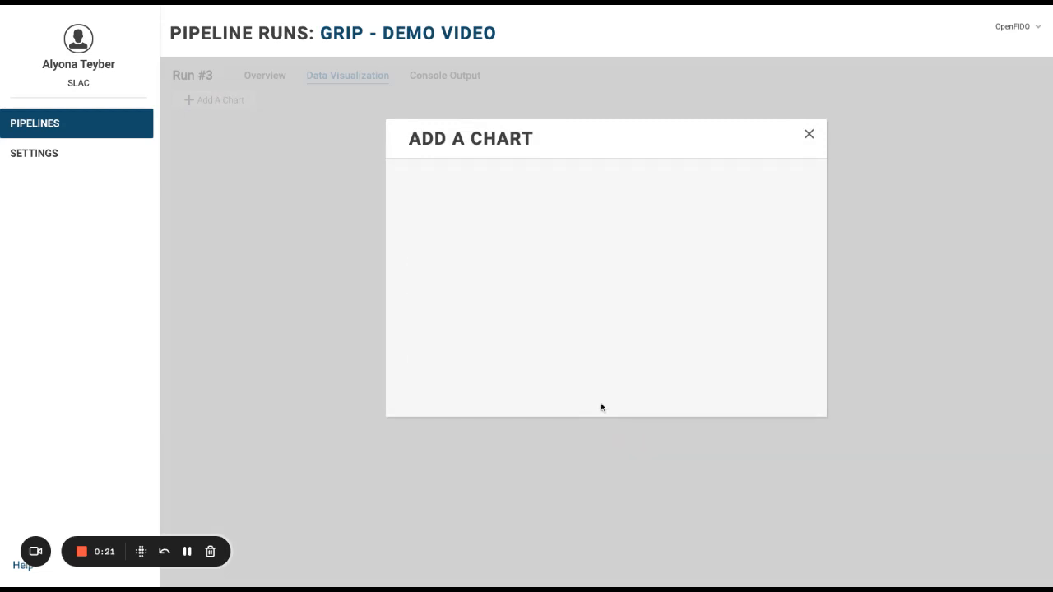
click(564, 318)
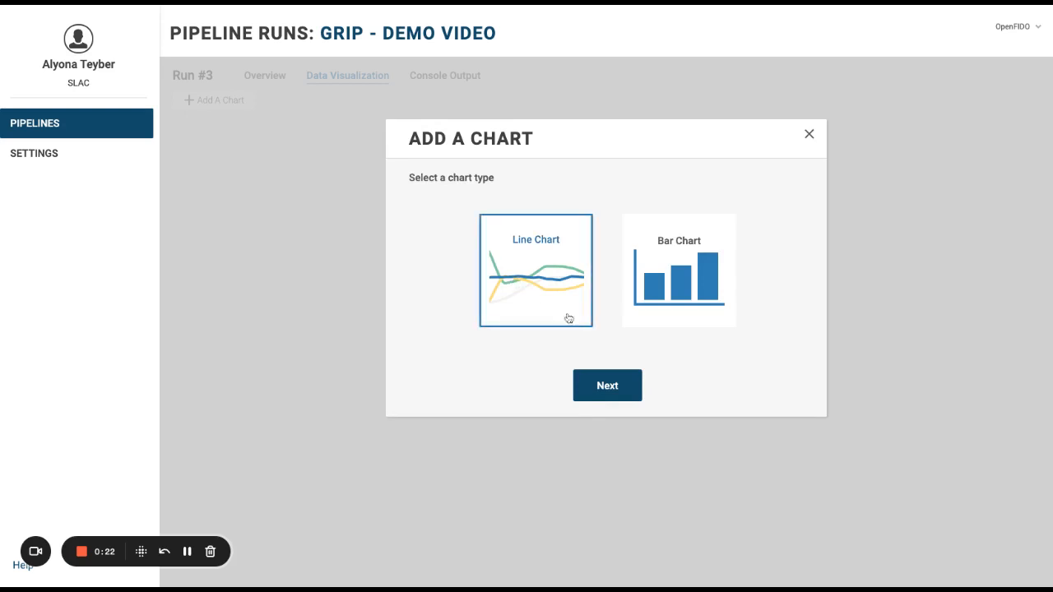
click(613, 388)
Name the chart "Vegetation video demo" and plot distance on the X-axis
click(494, 184)
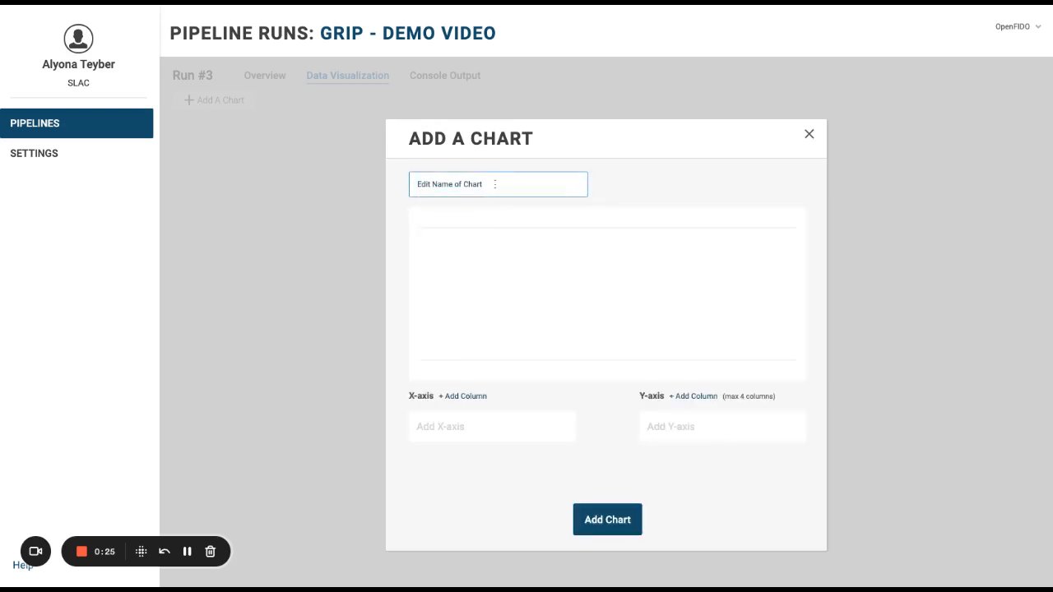
text(Vegetation video demo)
click(481, 398)
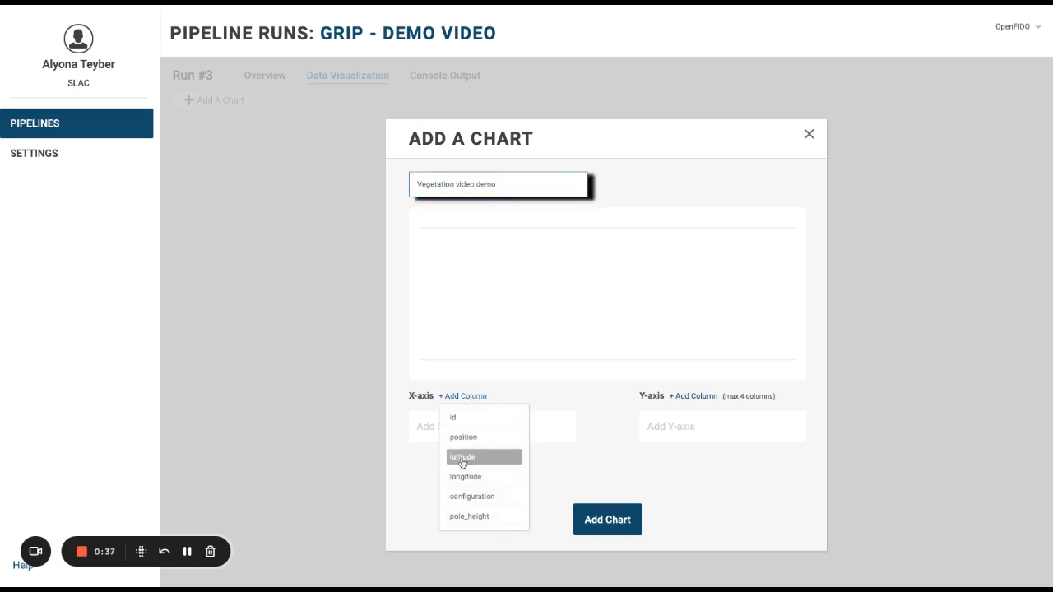
scroll(477, 490, down, 4)
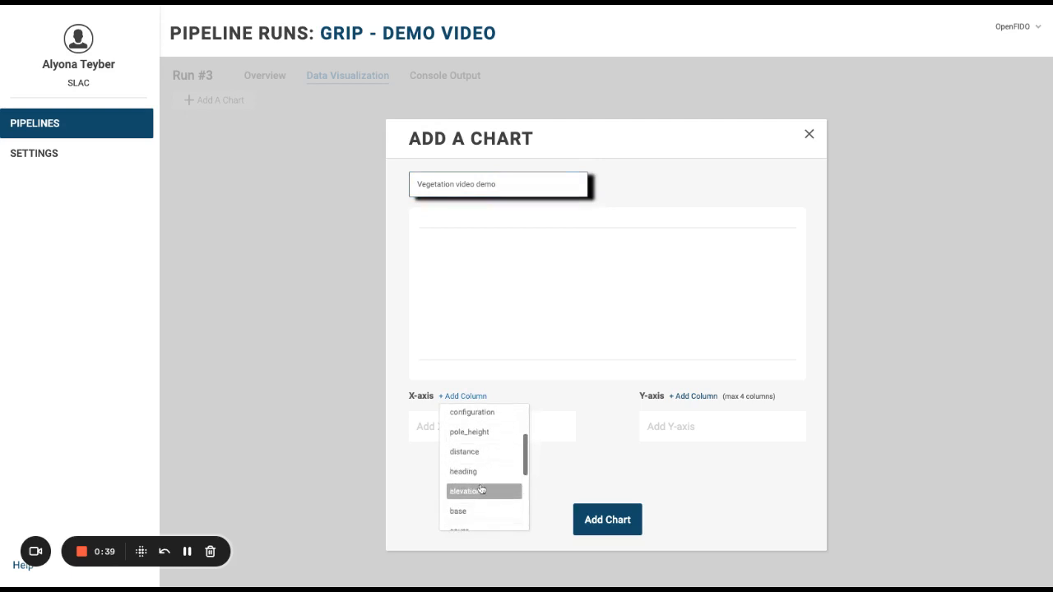
scroll(486, 490, down, 1)
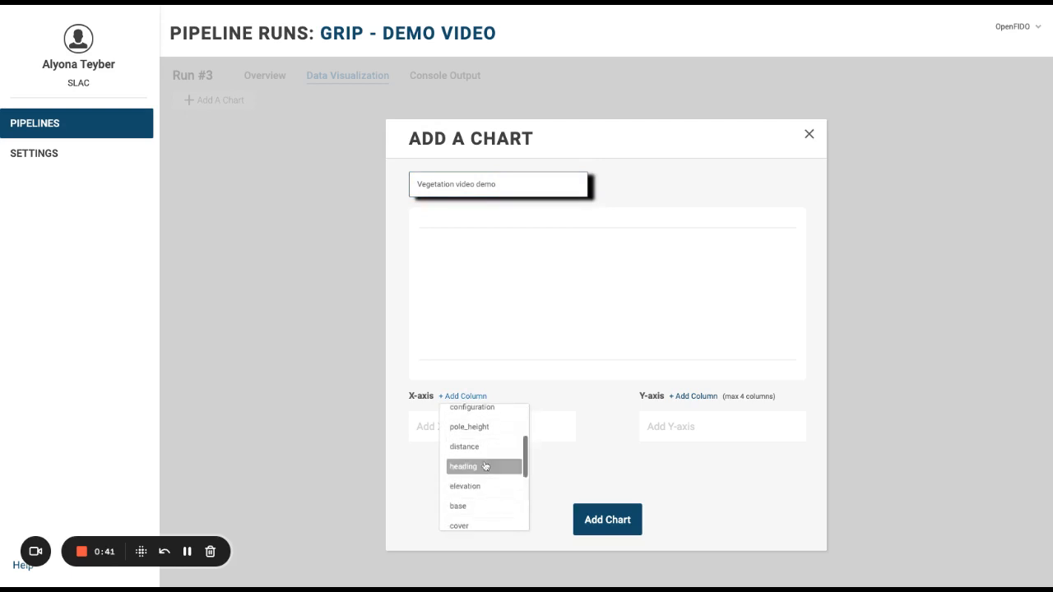
click(483, 449)
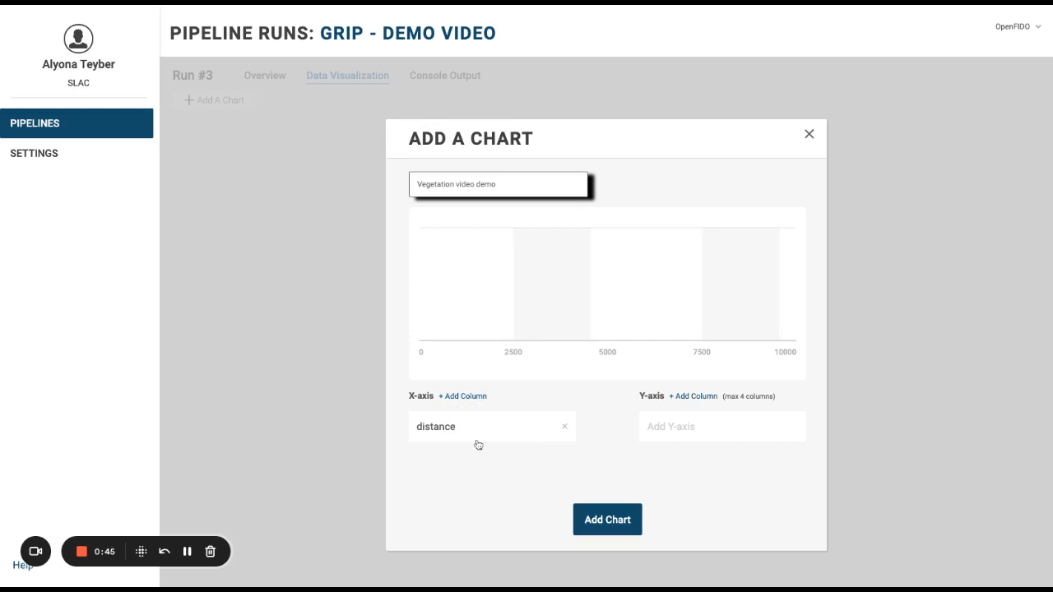
Plot pole_height and height on the Y-axis and add the chart to the visualizations
click(701, 399)
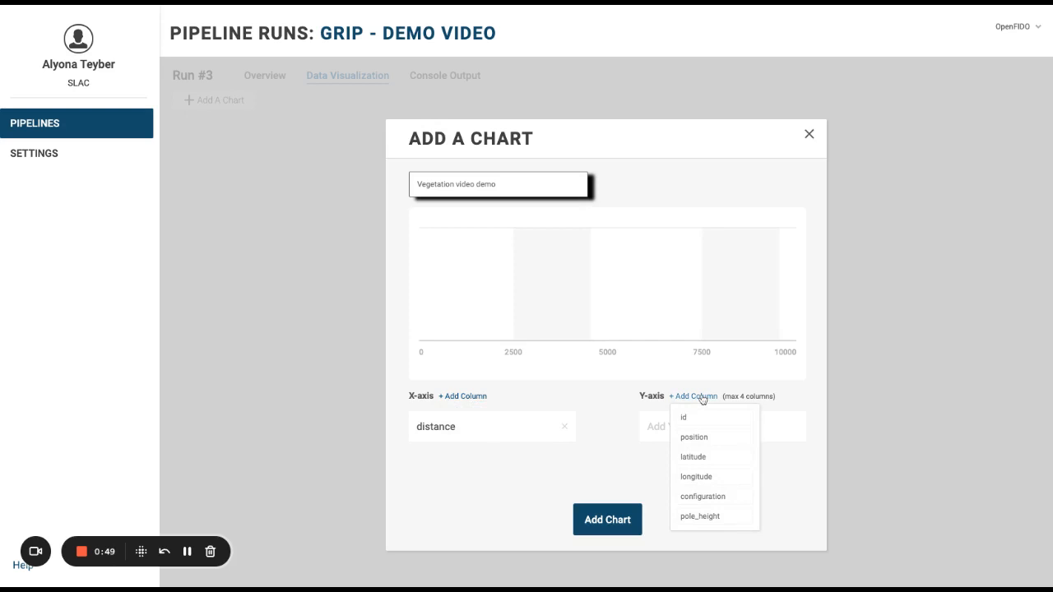
scroll(712, 490, down, 1)
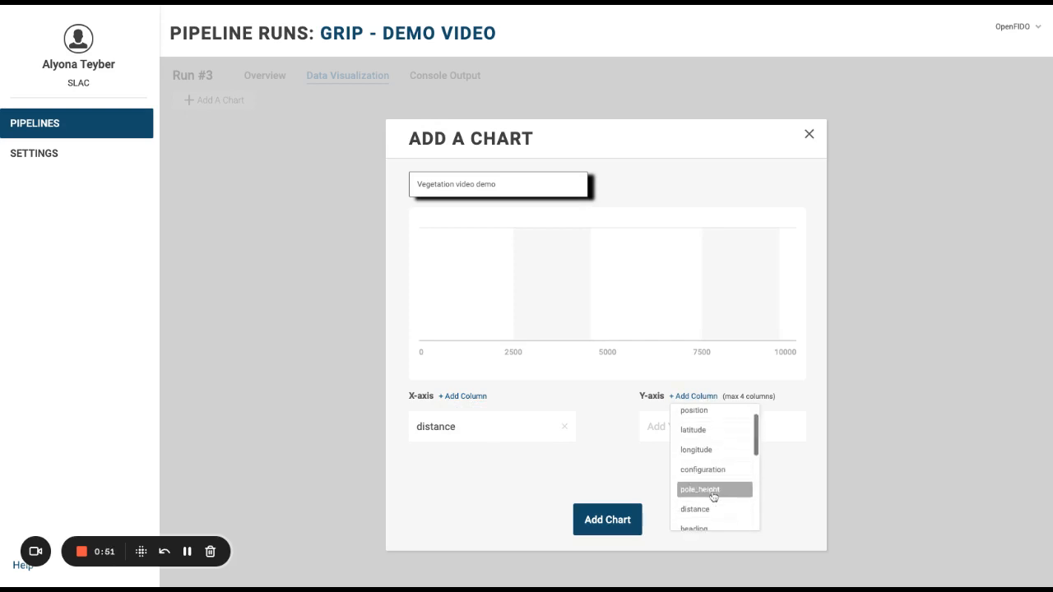
click(713, 491)
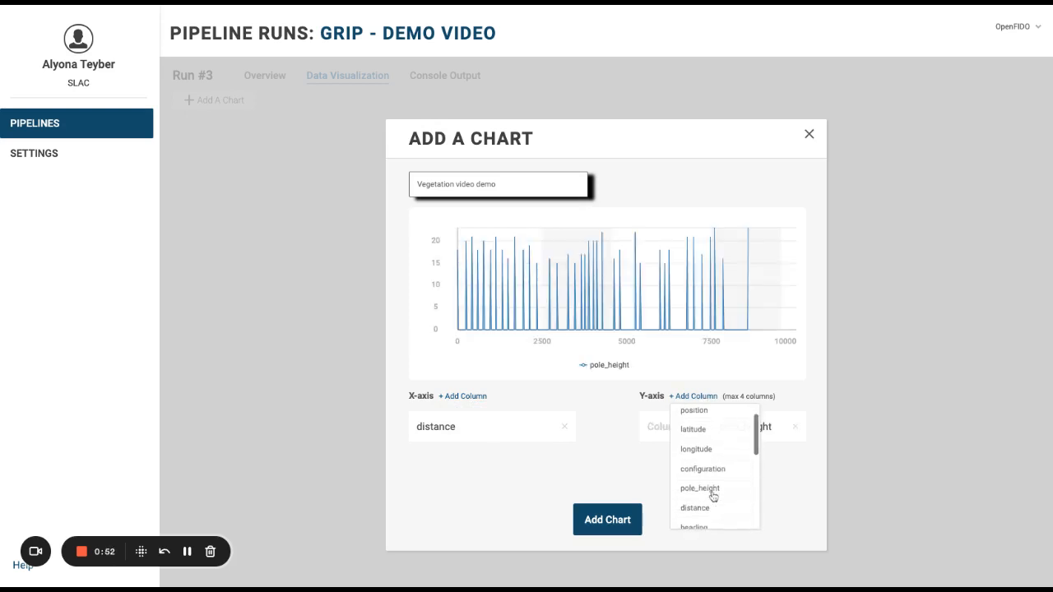
click(709, 399)
scroll(714, 489, down, 1)
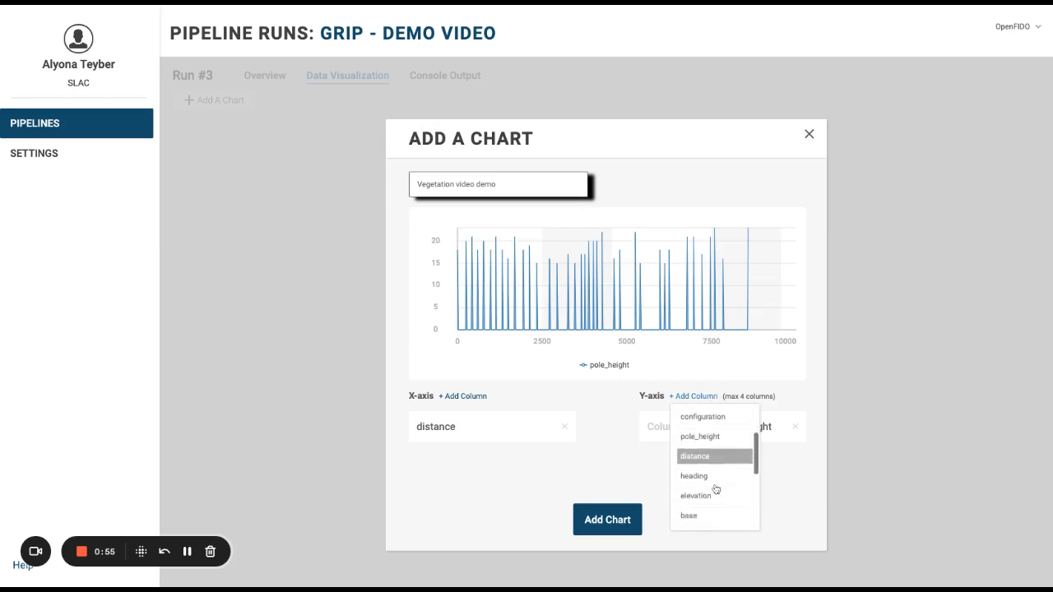
scroll(715, 489, down, 2)
click(704, 467)
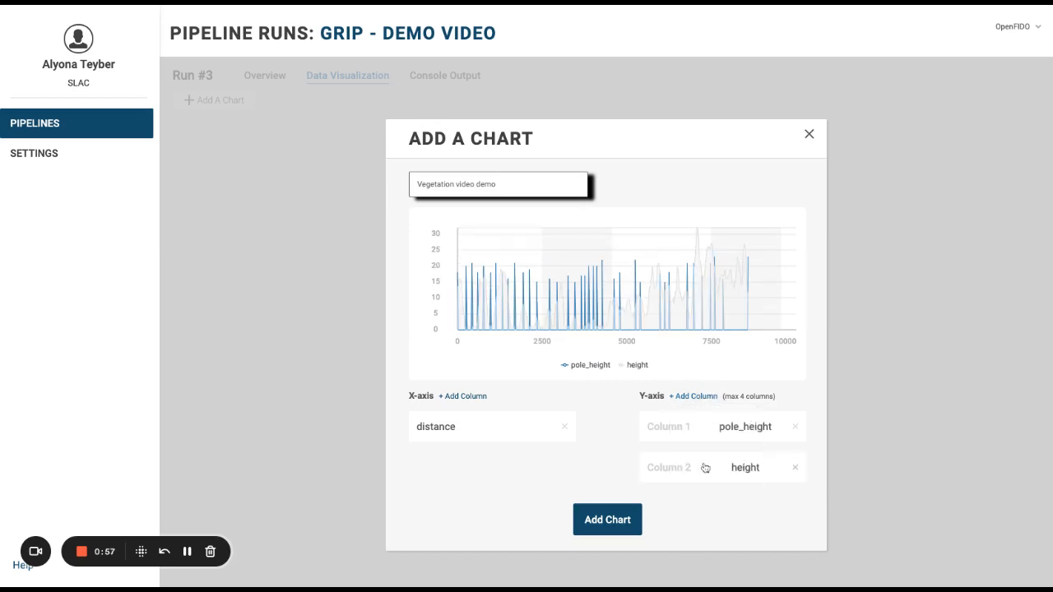
click(608, 524)
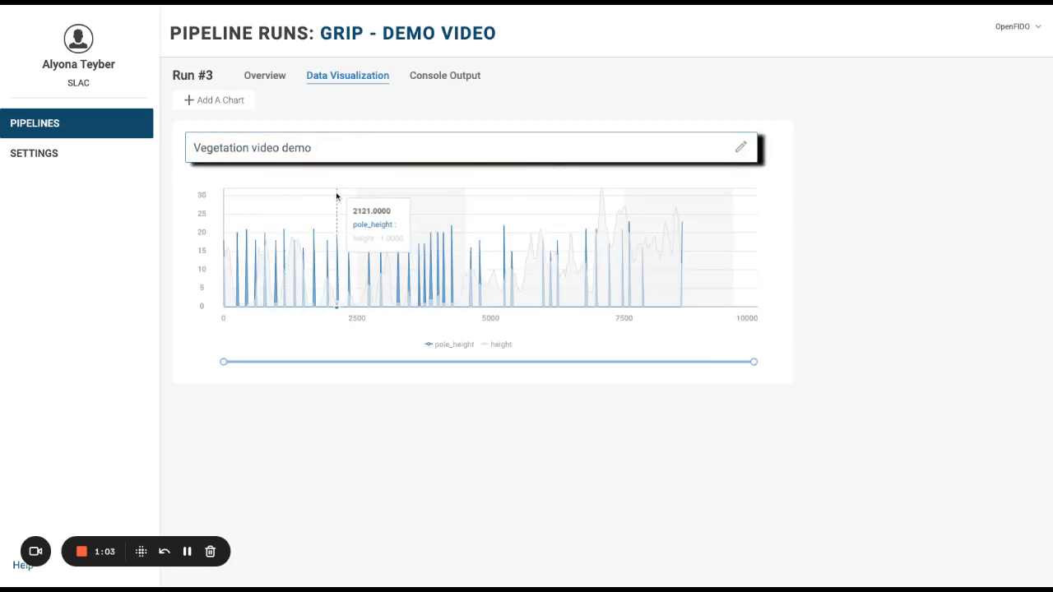
Return to the run overview and examine the pole route on the run's result map up close
click(270, 79)
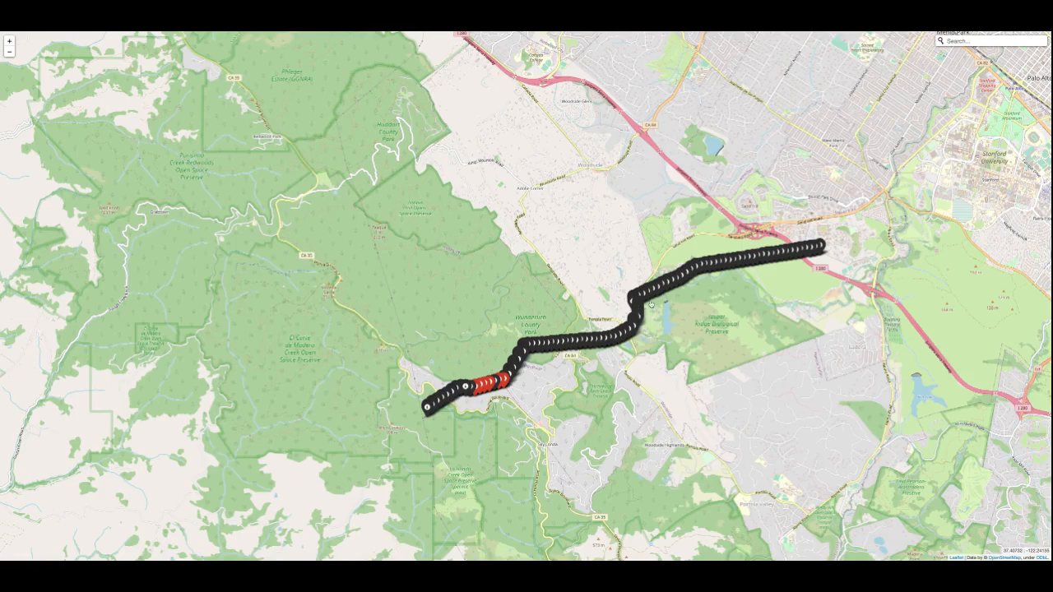
scroll(651, 304, up, 2)
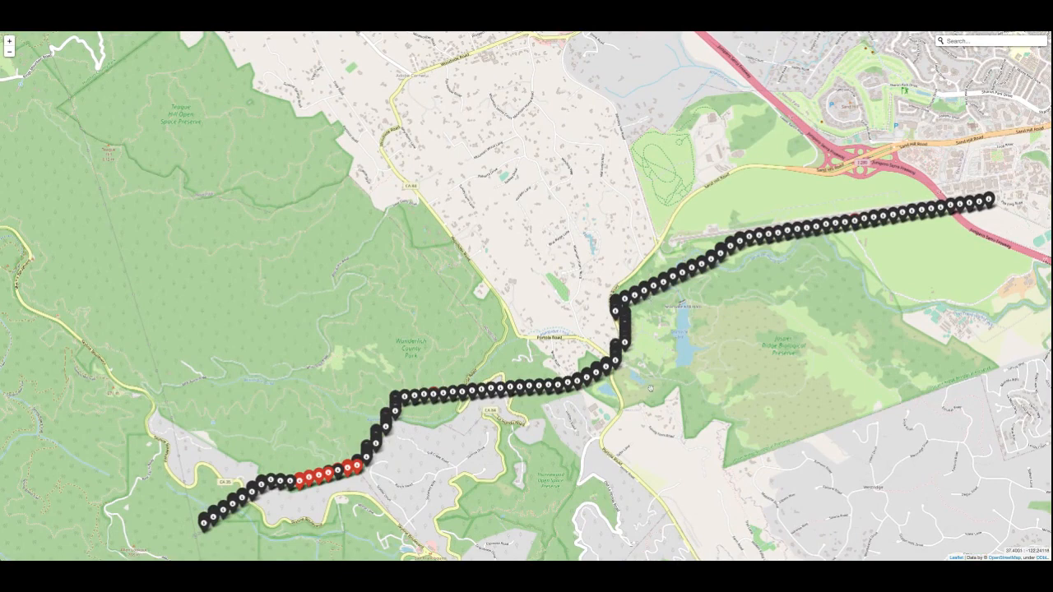
drag(623, 408, 641, 390)
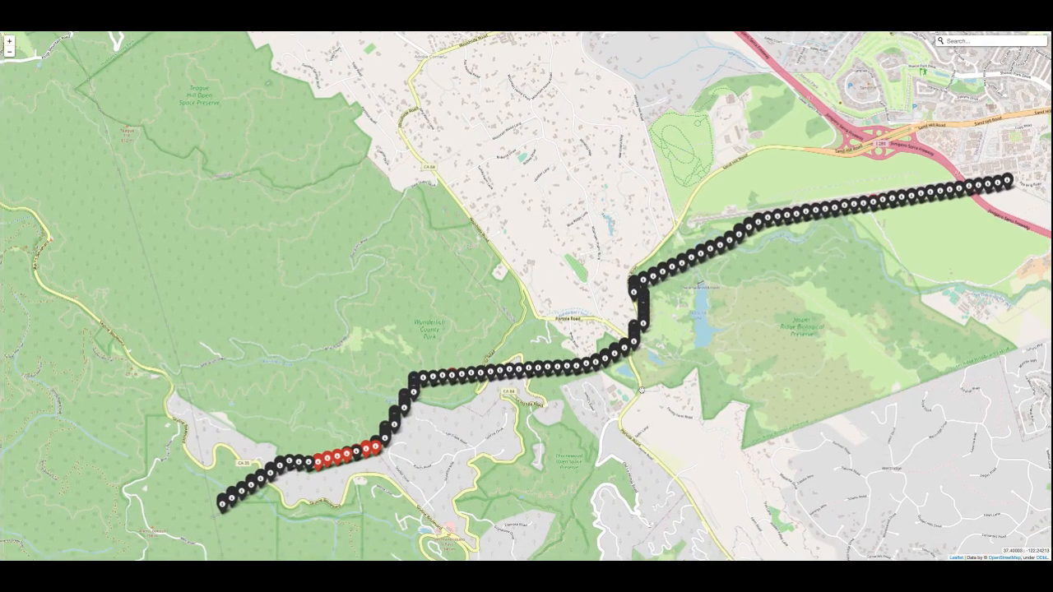